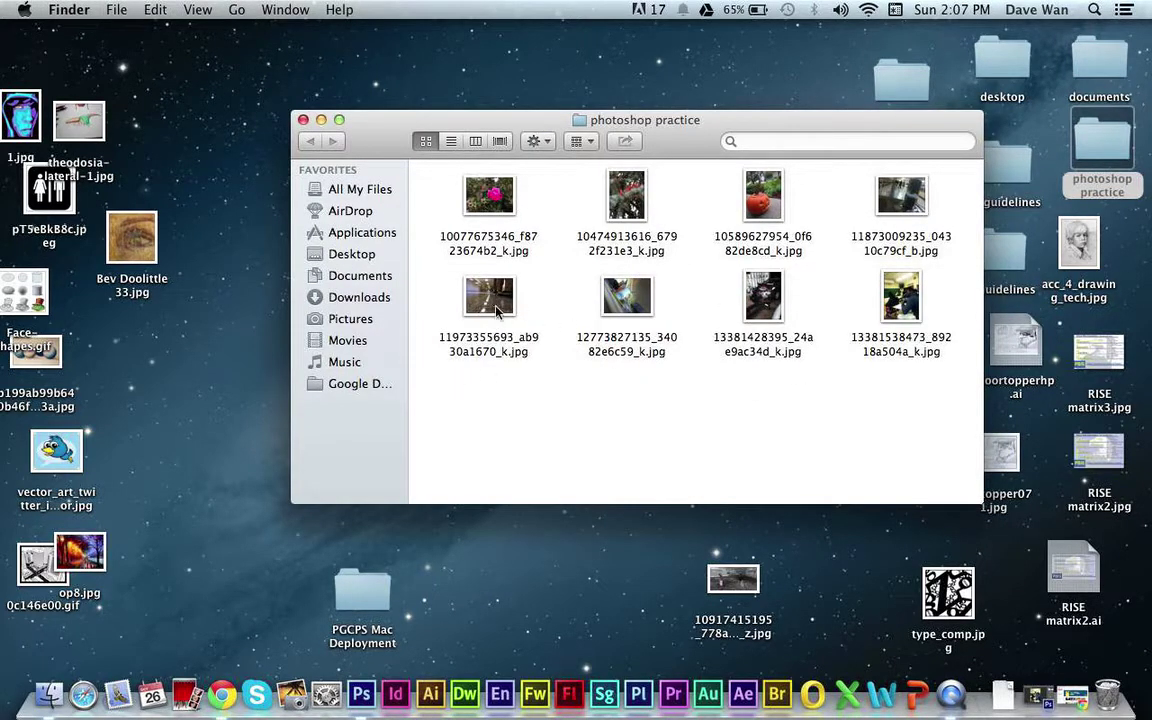
drag(470, 290, 370, 705)
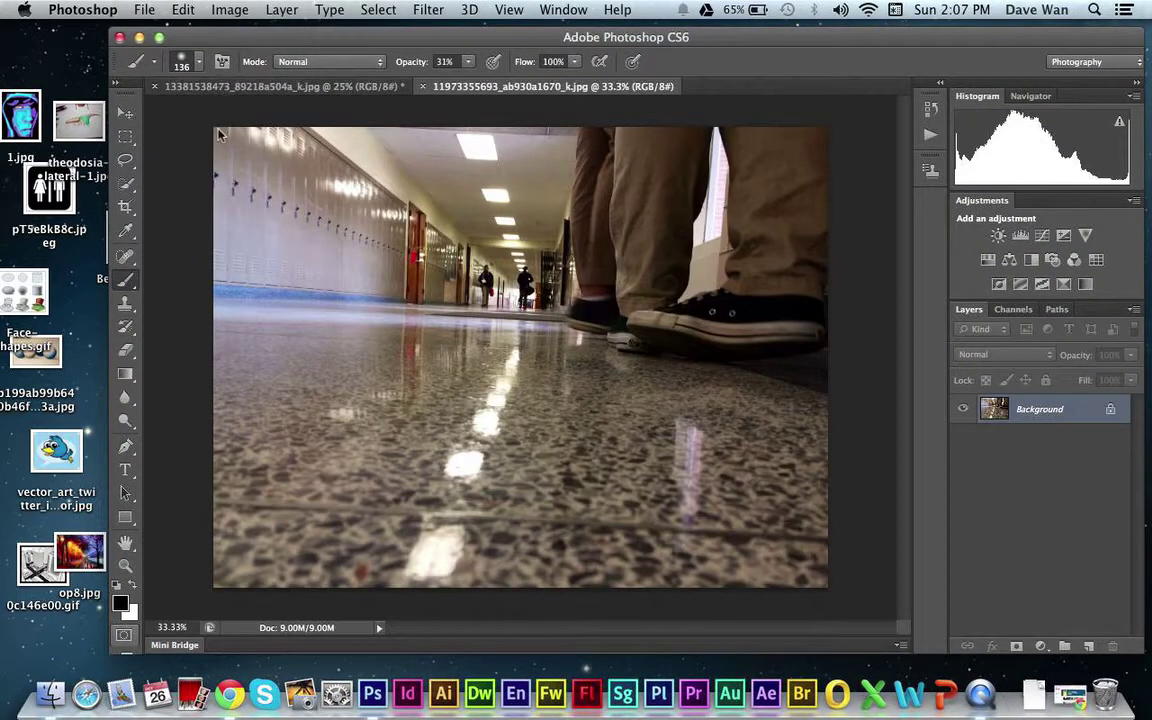
key(super+Tab)
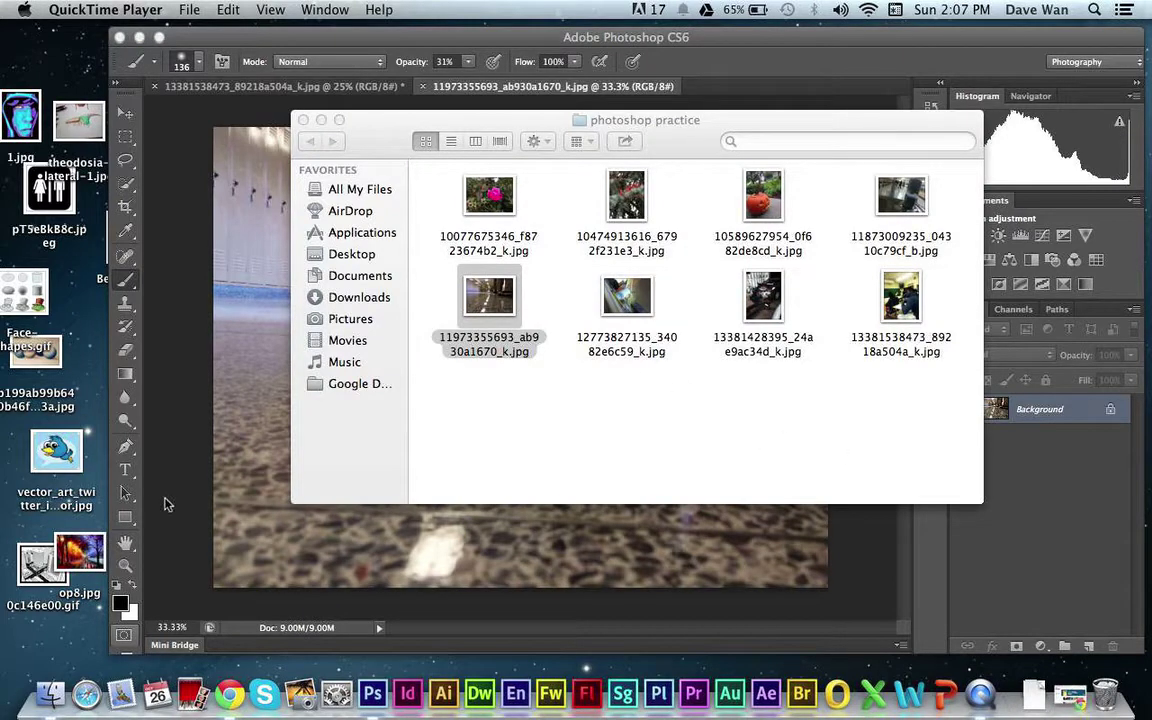
click(303, 120)
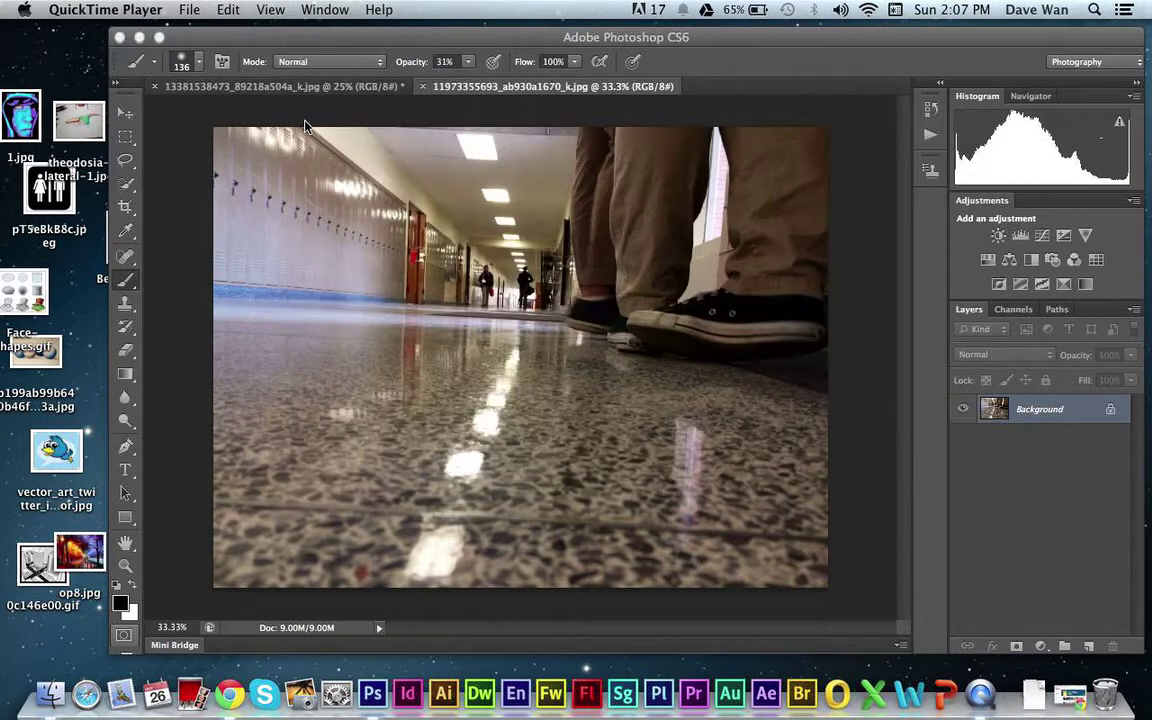
click(175, 159)
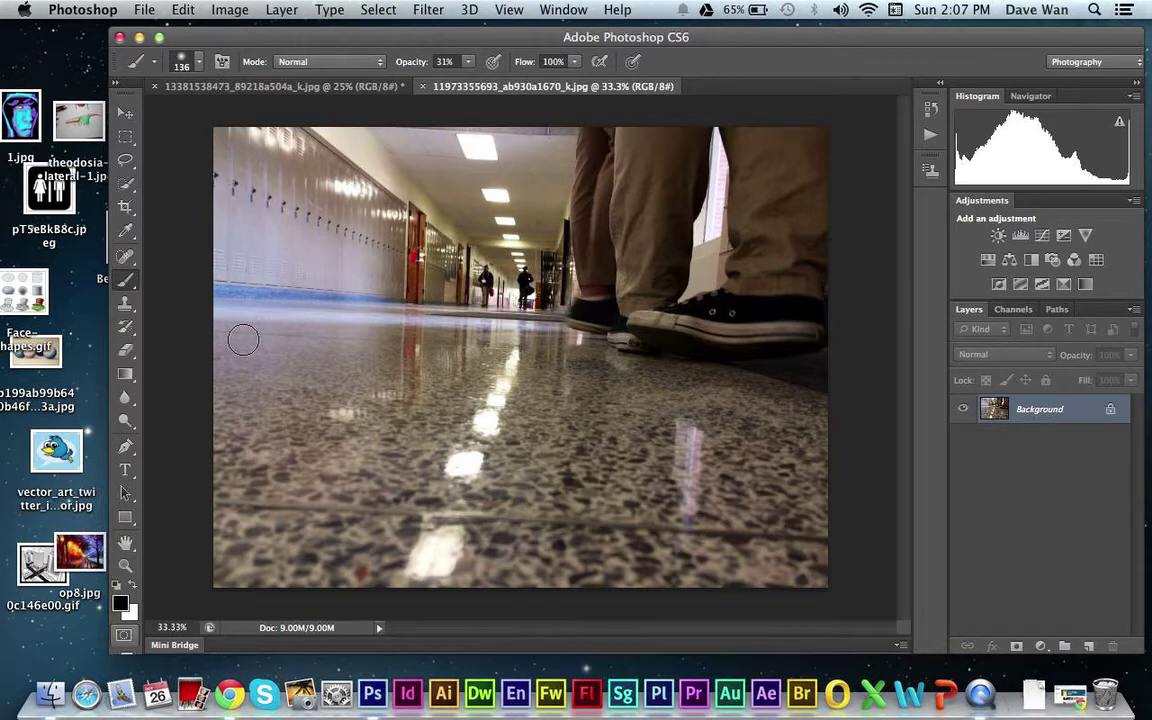
Set up a crop of the hallway photo that trims a strip off the left side and the bottom.
click(125, 207)
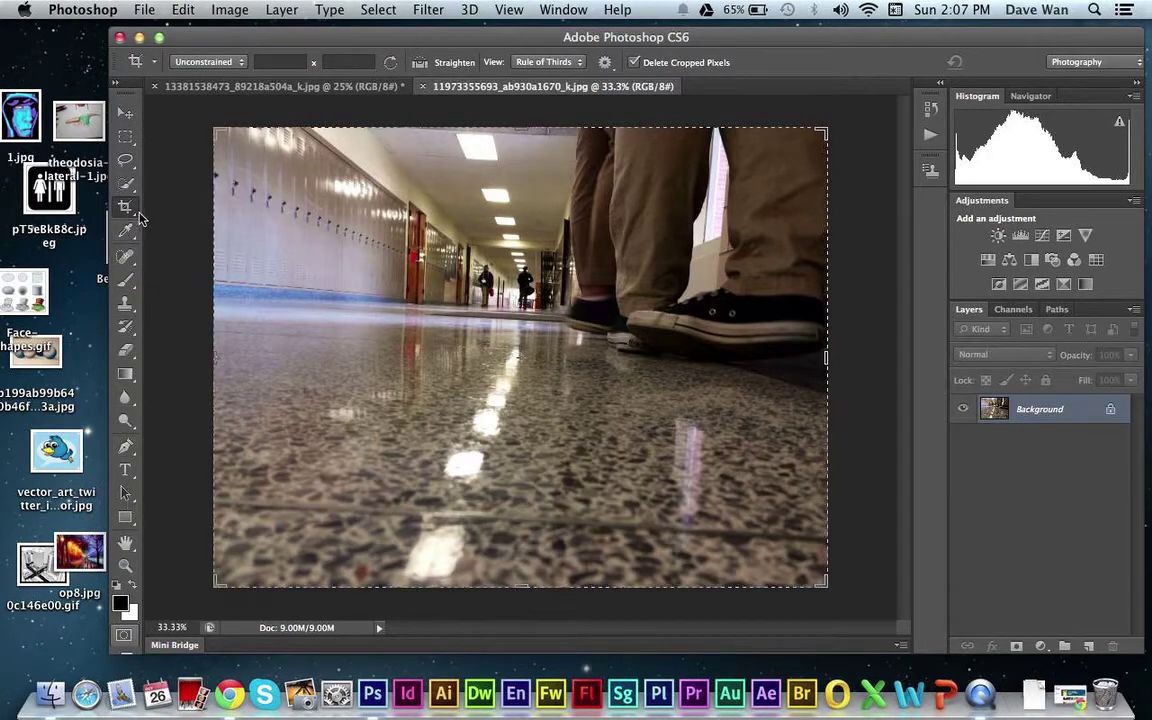
click(563, 10)
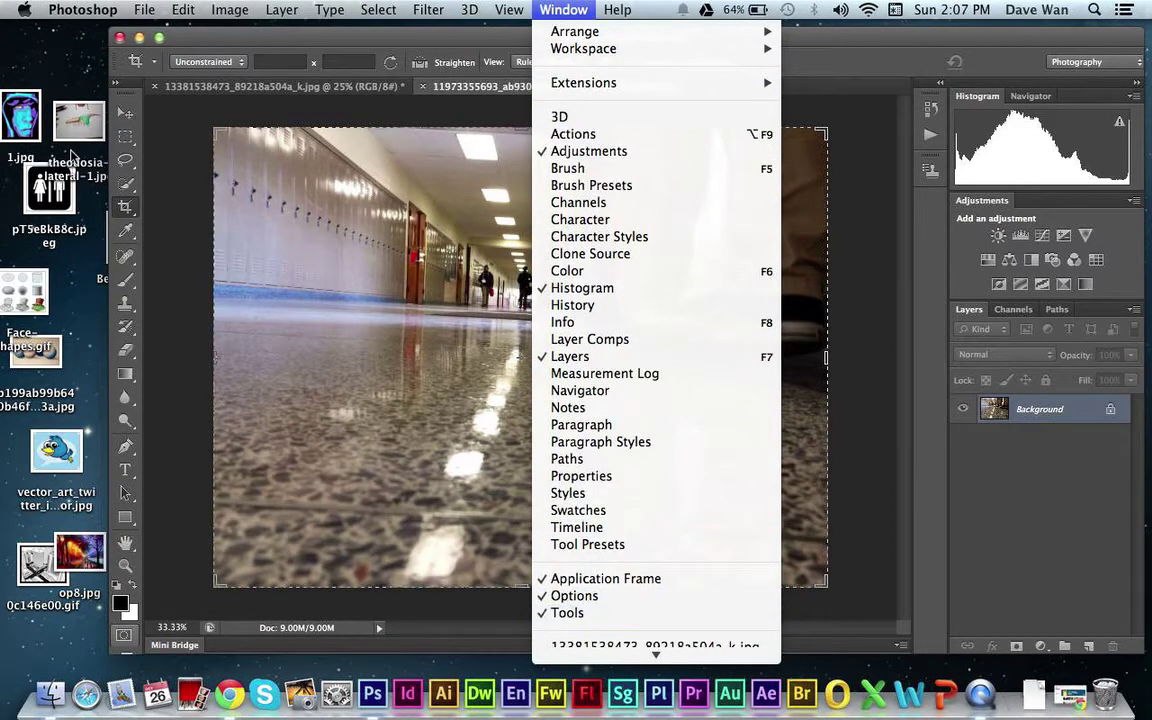
click(116, 196)
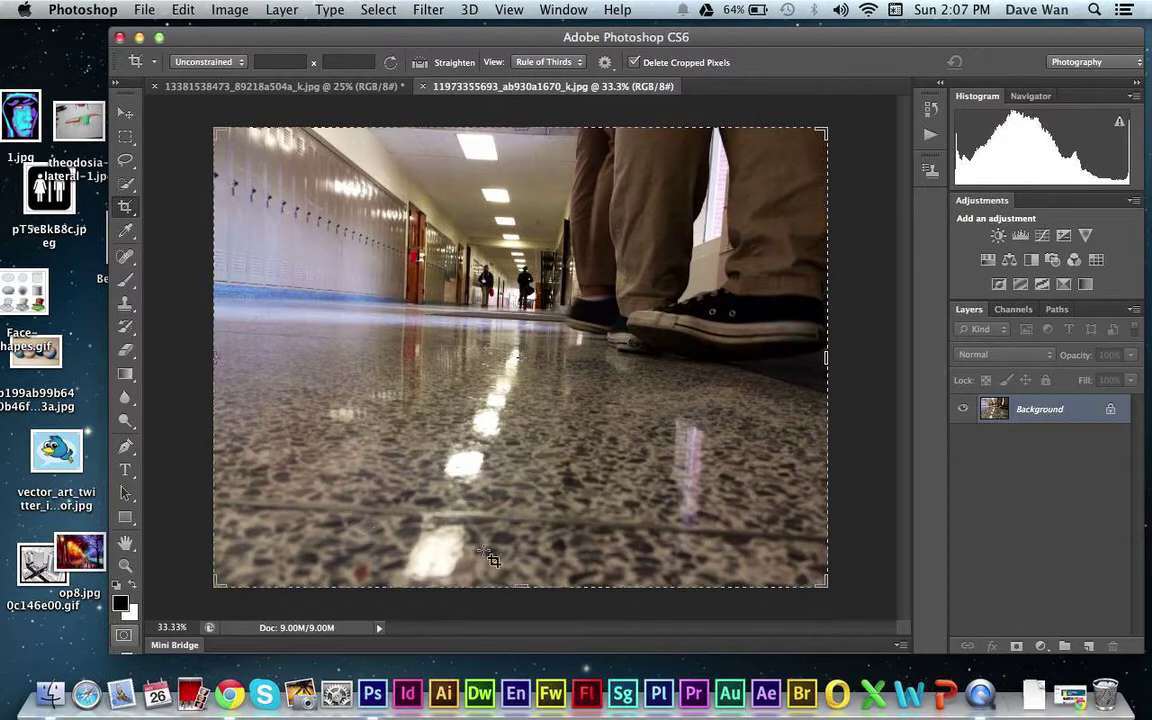
drag(217, 590, 269, 541)
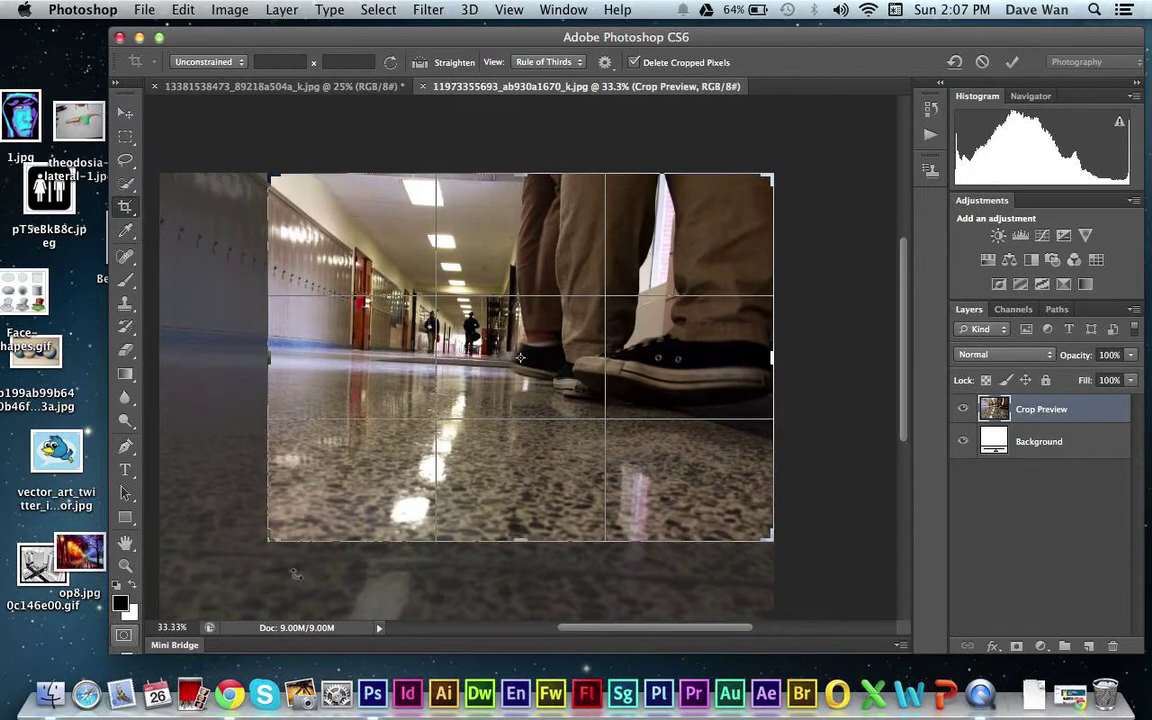
drag(270, 540, 230, 548)
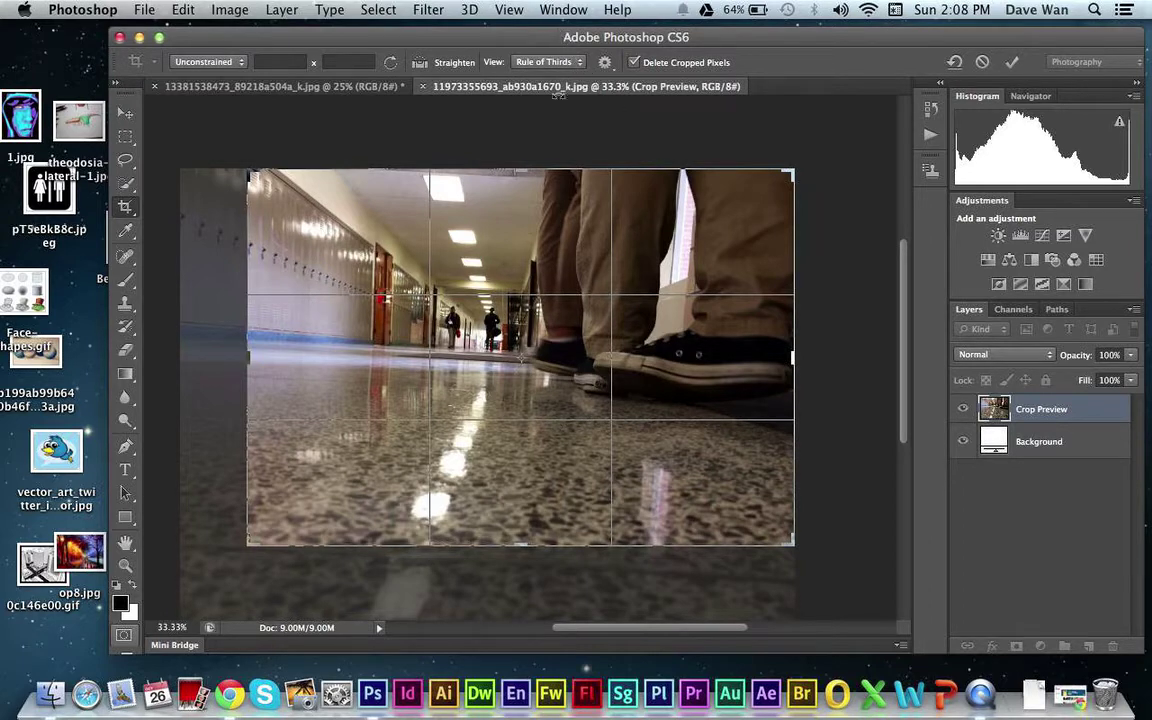
Try the Grid and Diagonal crop overlays and return to Rule of Thirds.
click(515, 62)
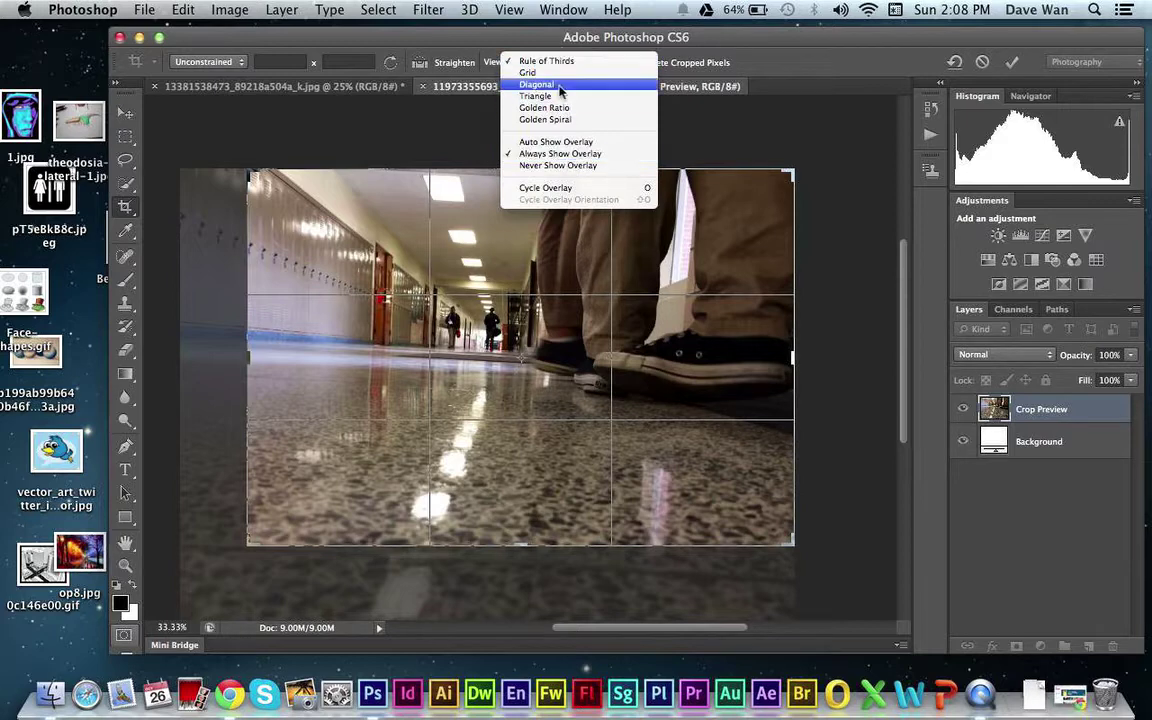
click(397, 108)
click(530, 62)
click(537, 75)
click(515, 62)
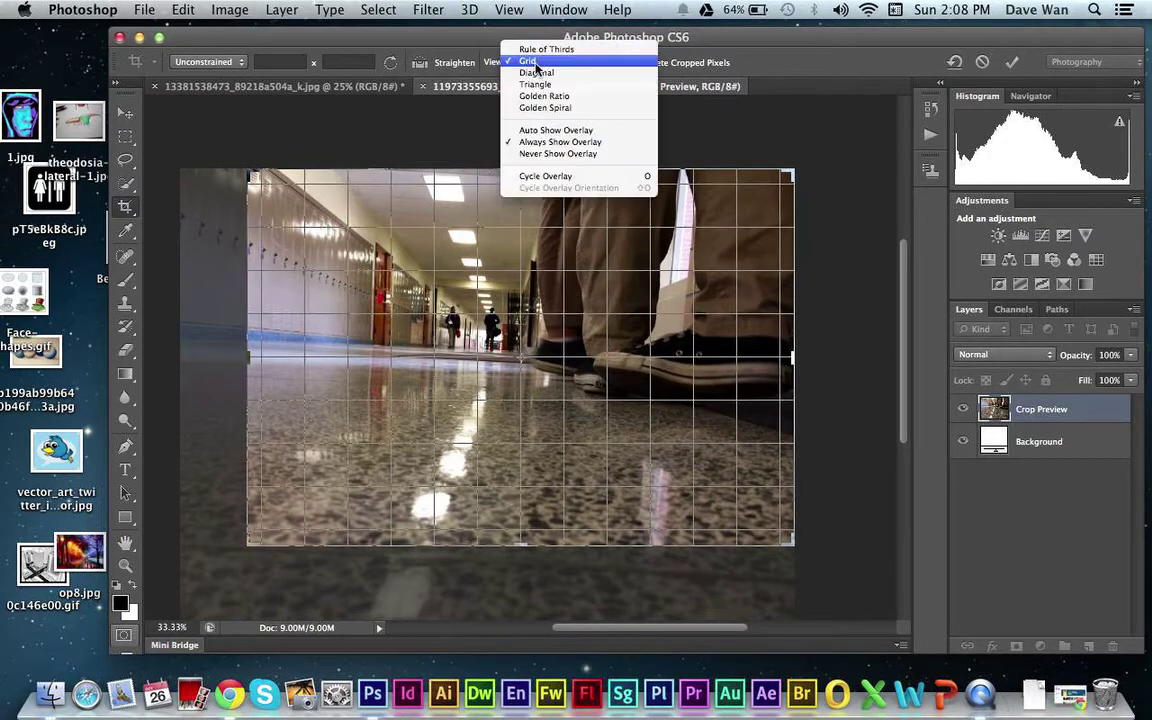
click(545, 76)
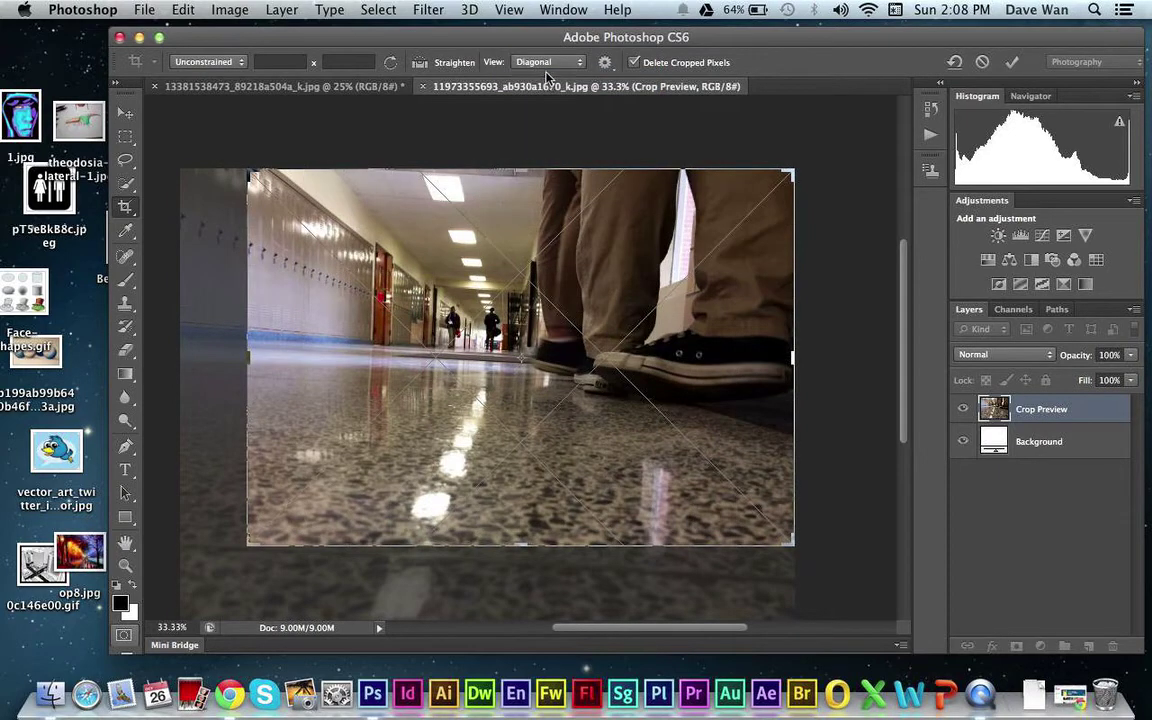
click(545, 64)
click(546, 39)
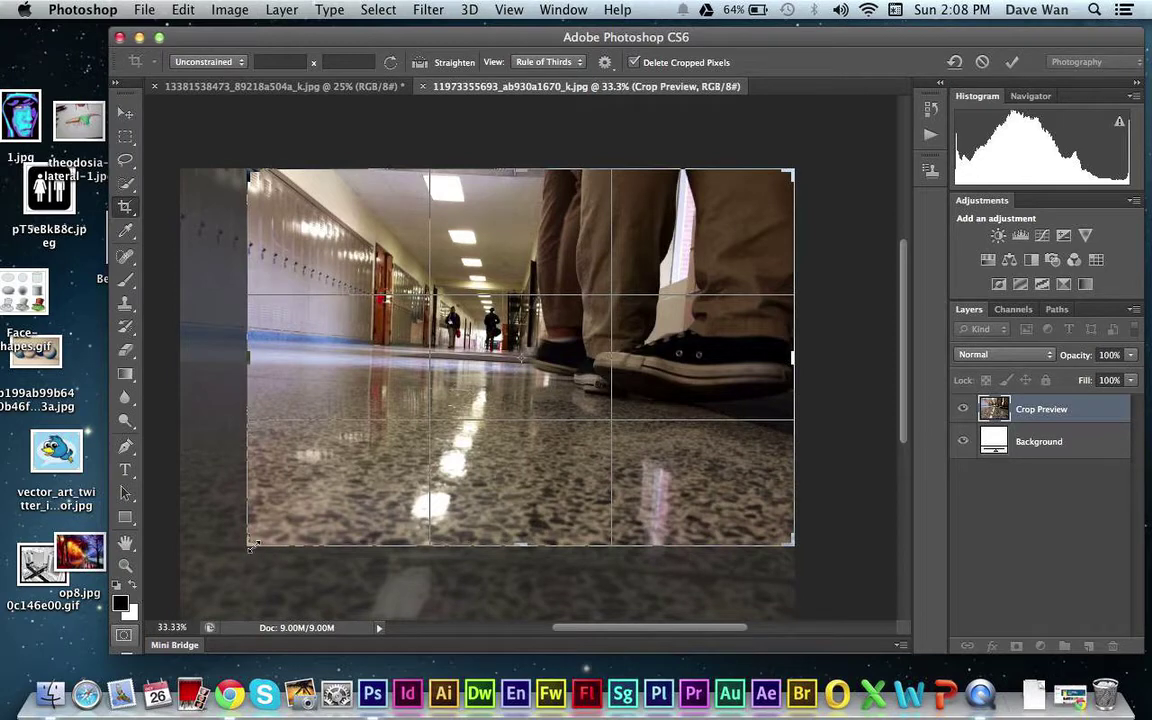
Tighten the crop slightly at the lower-left corner of the photo, apply it and switch to the Move tool.
drag(250, 545, 258, 540)
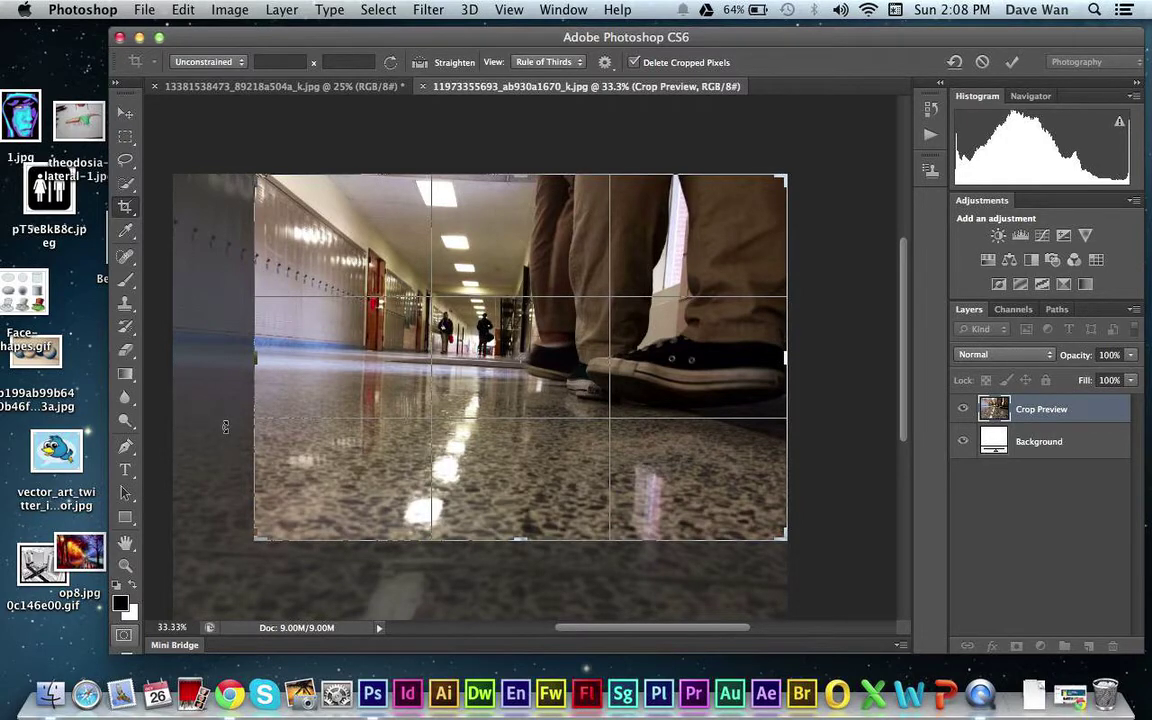
key(Return)
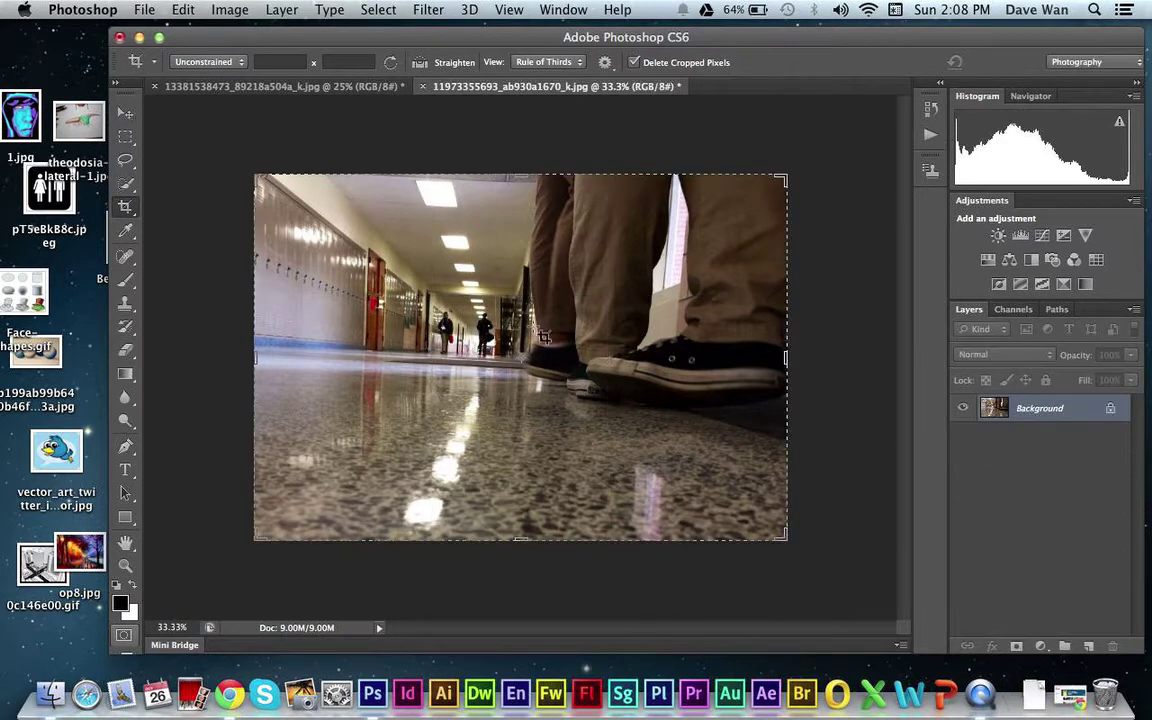
click(125, 113)
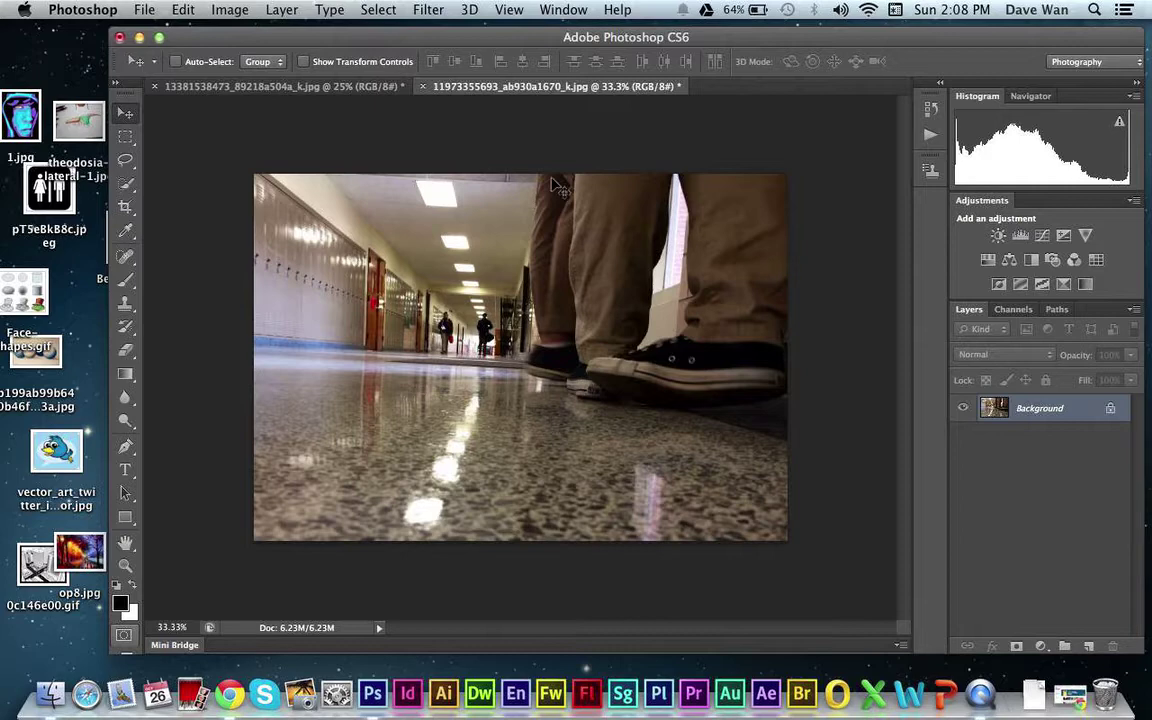
Repeatedly undo and redo the crop to compare the photo before and after cropping.
key(super+z)
key(super+z)
key(super+z)
key(super+z)
key(super+z)
key(super+z)
key(super+z)
key(super+z)
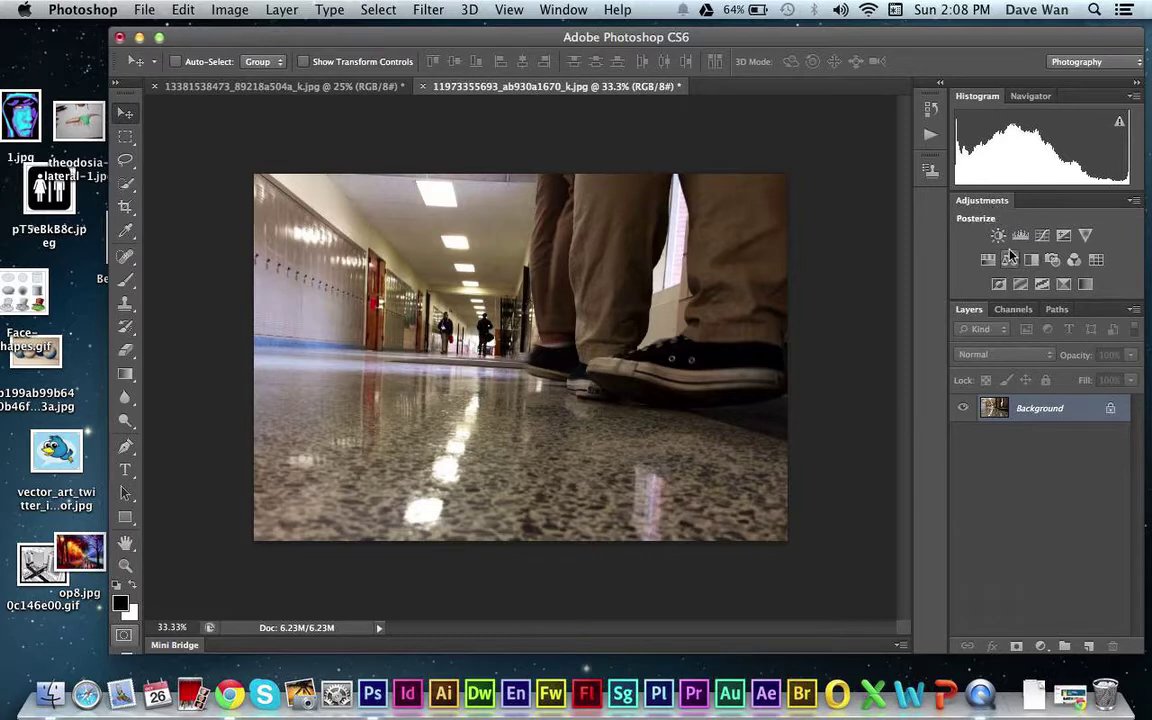
Add a Brightness/Contrast adjustment layer above the Background and float its Properties panel over the canvas.
click(550, 10)
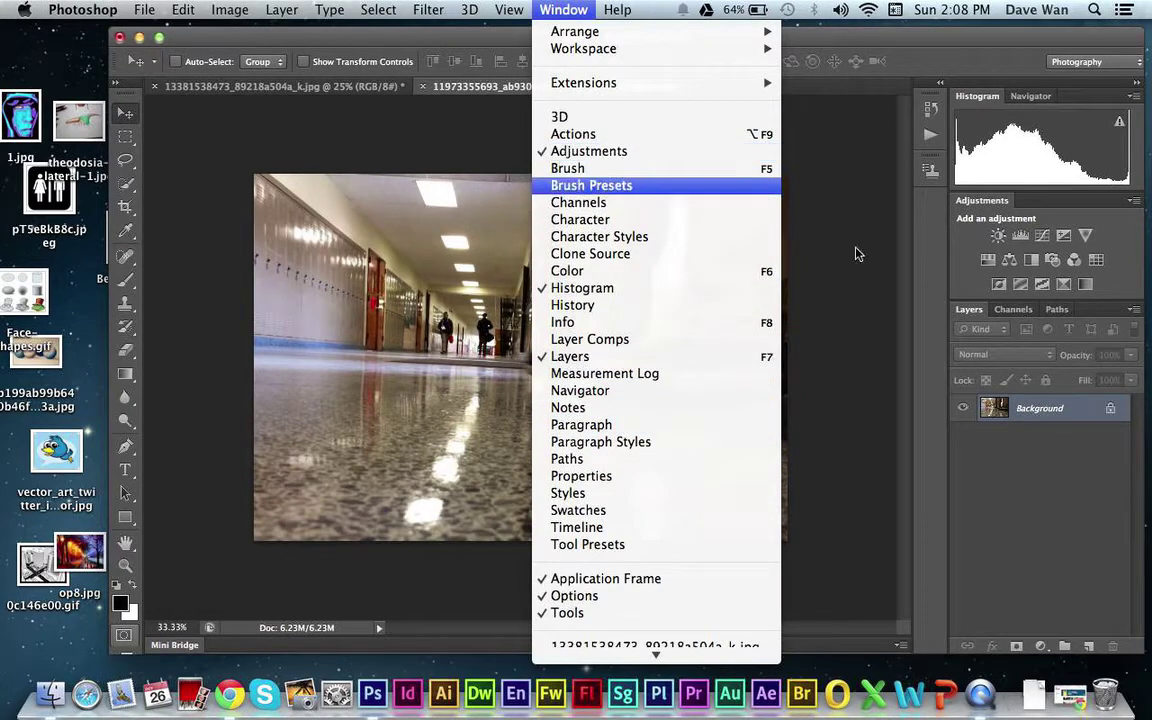
click(958, 294)
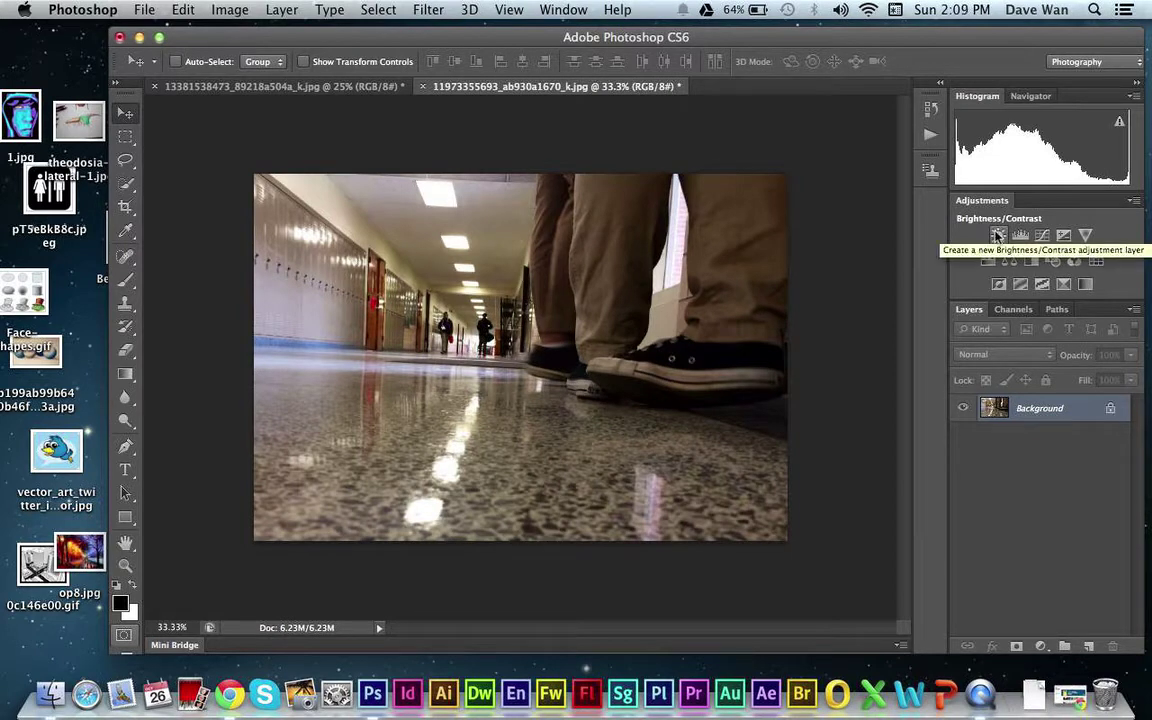
click(998, 235)
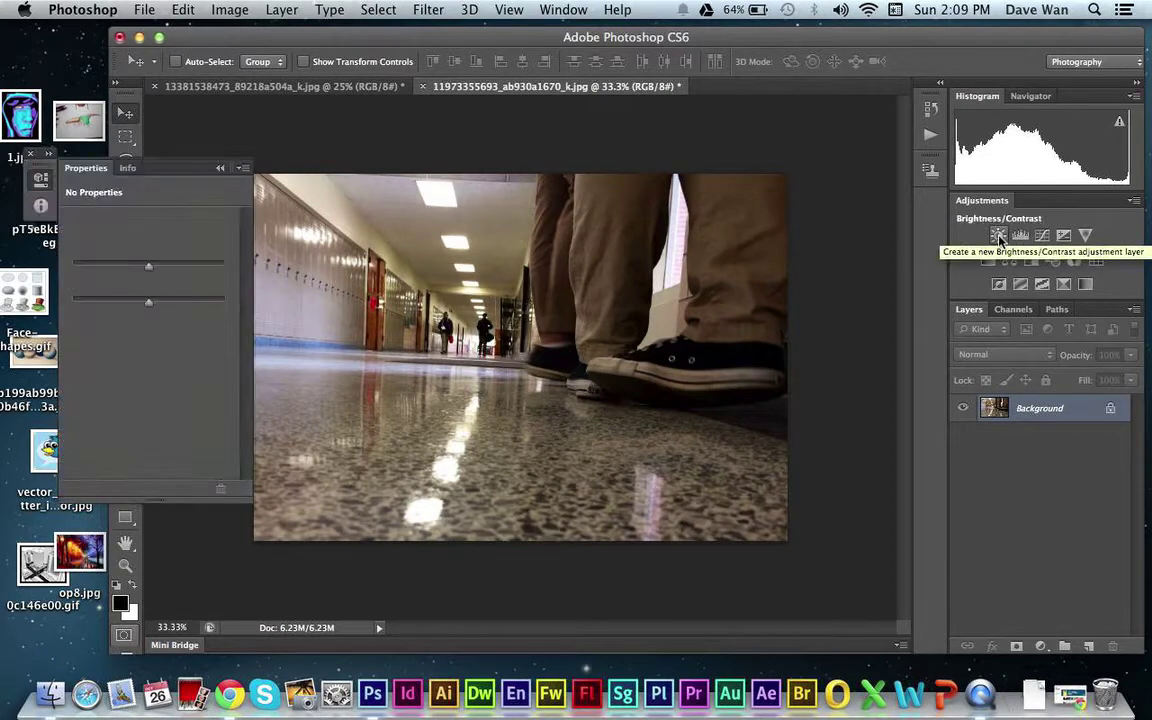
drag(167, 175, 148, 100)
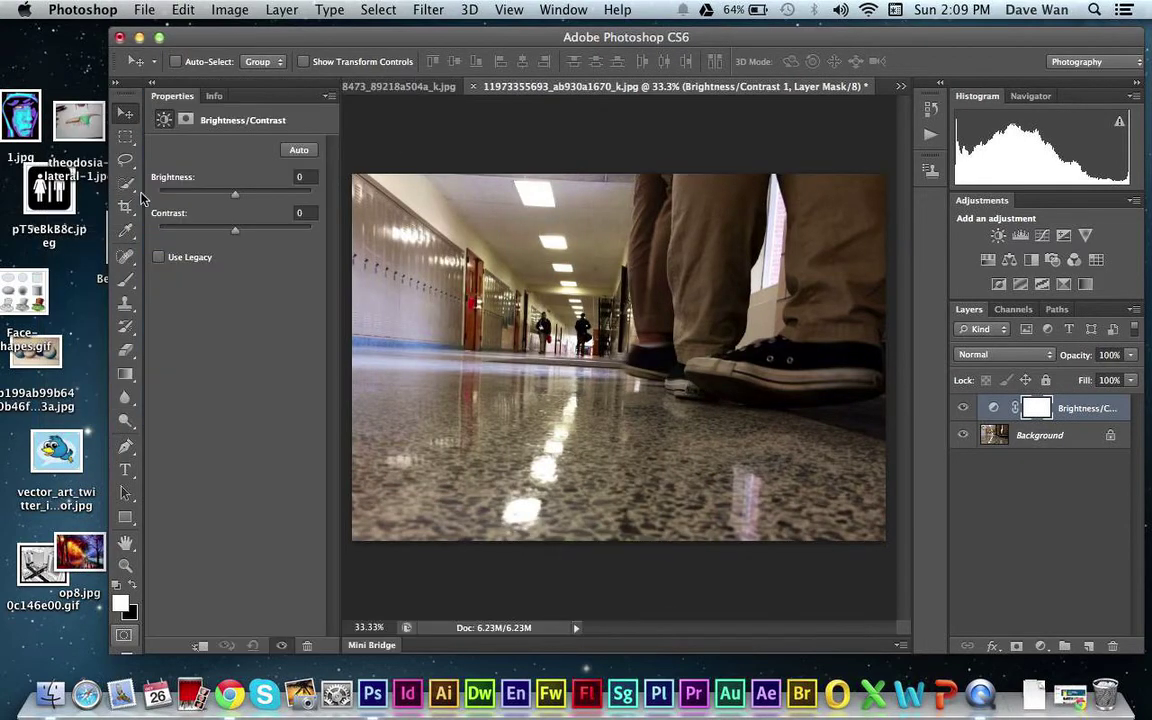
drag(268, 109, 291, 118)
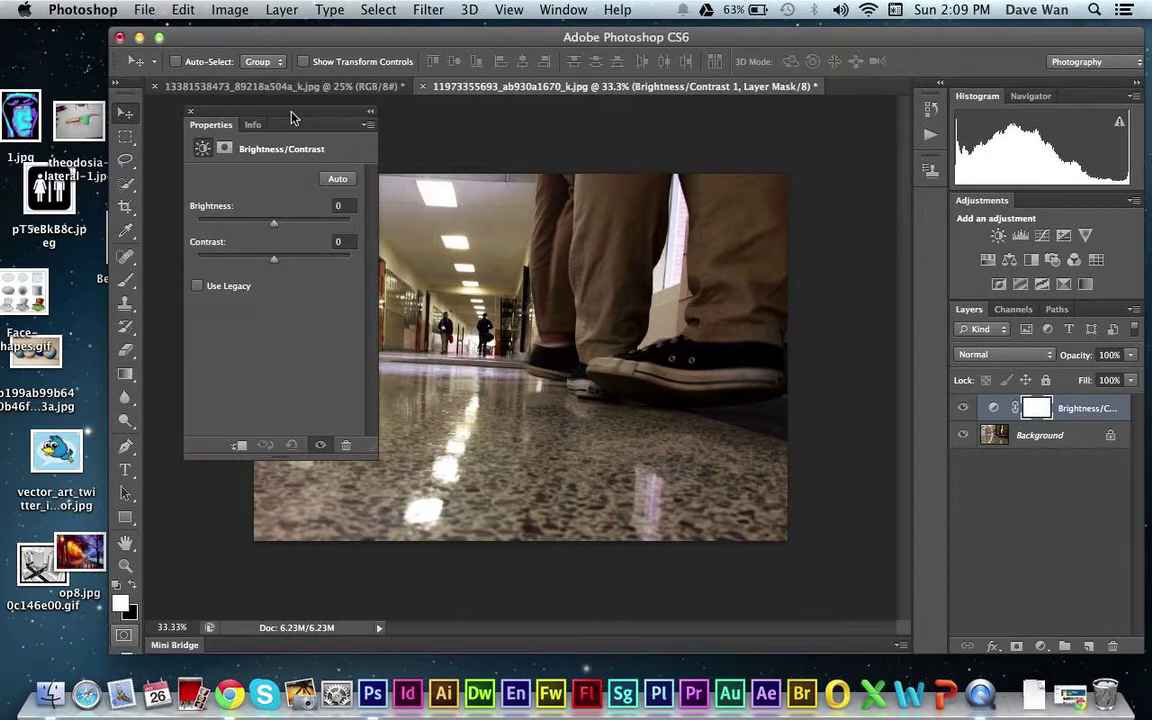
Dock the Properties panel beside the photo and set the adjustment's brightness to 32 and contrast to 24.
drag(272, 226, 304, 230)
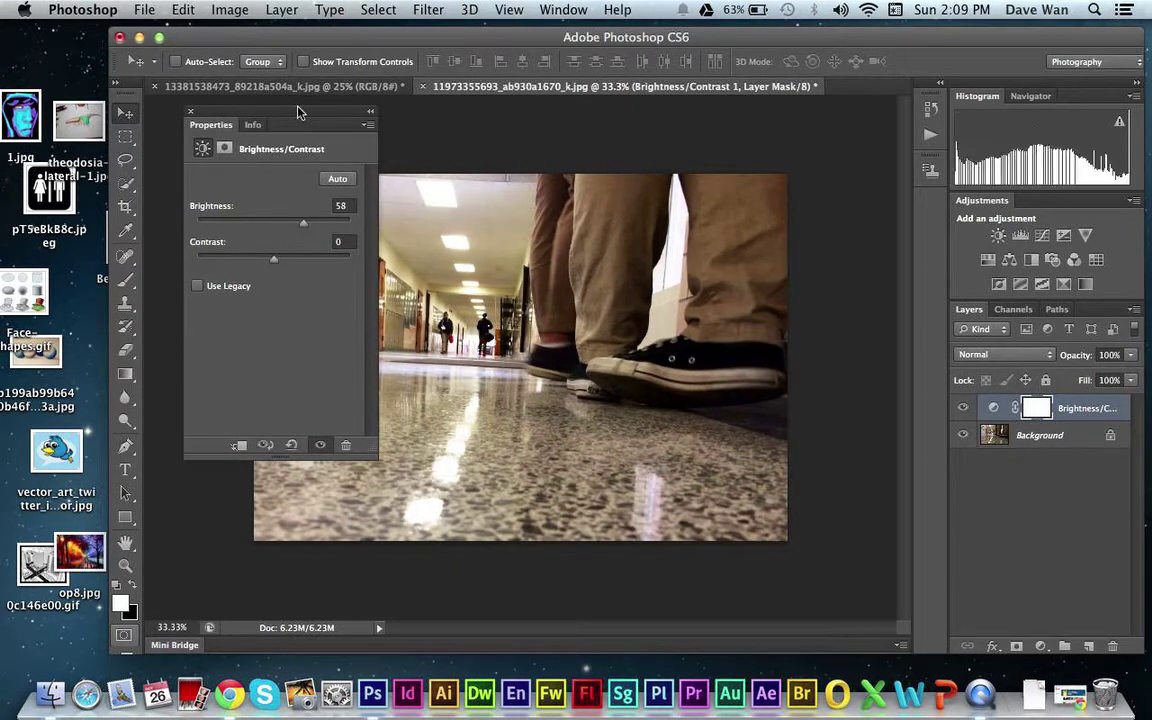
drag(298, 118, 907, 243)
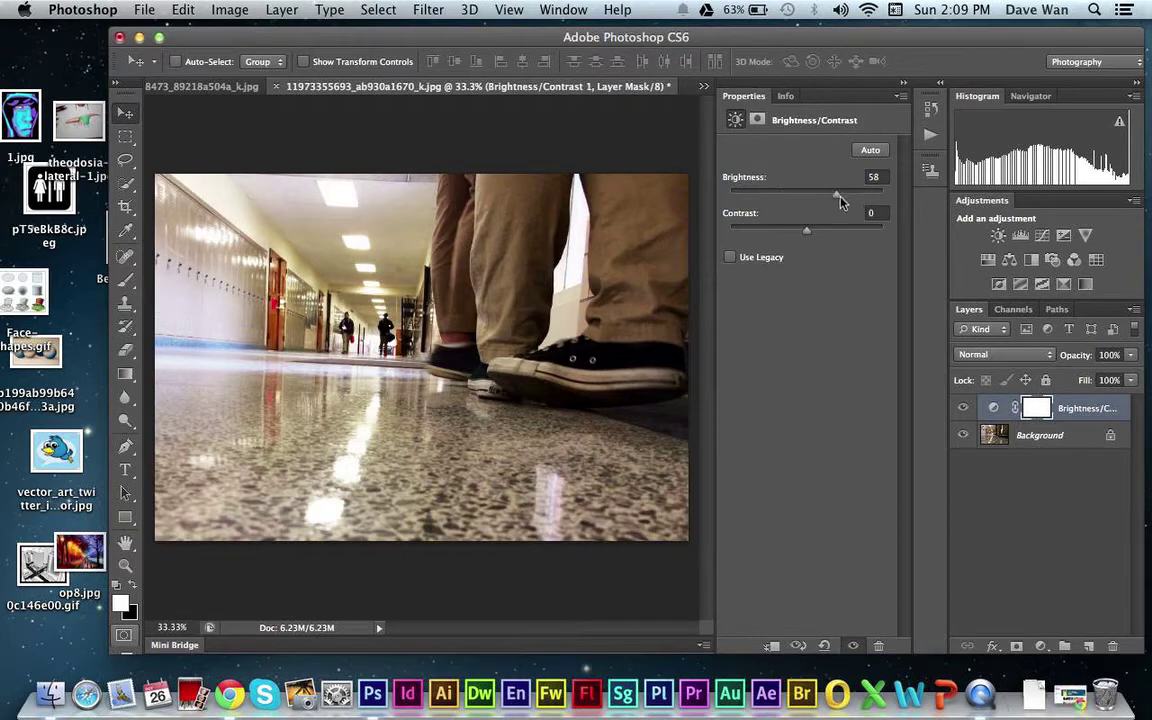
drag(836, 193, 826, 200)
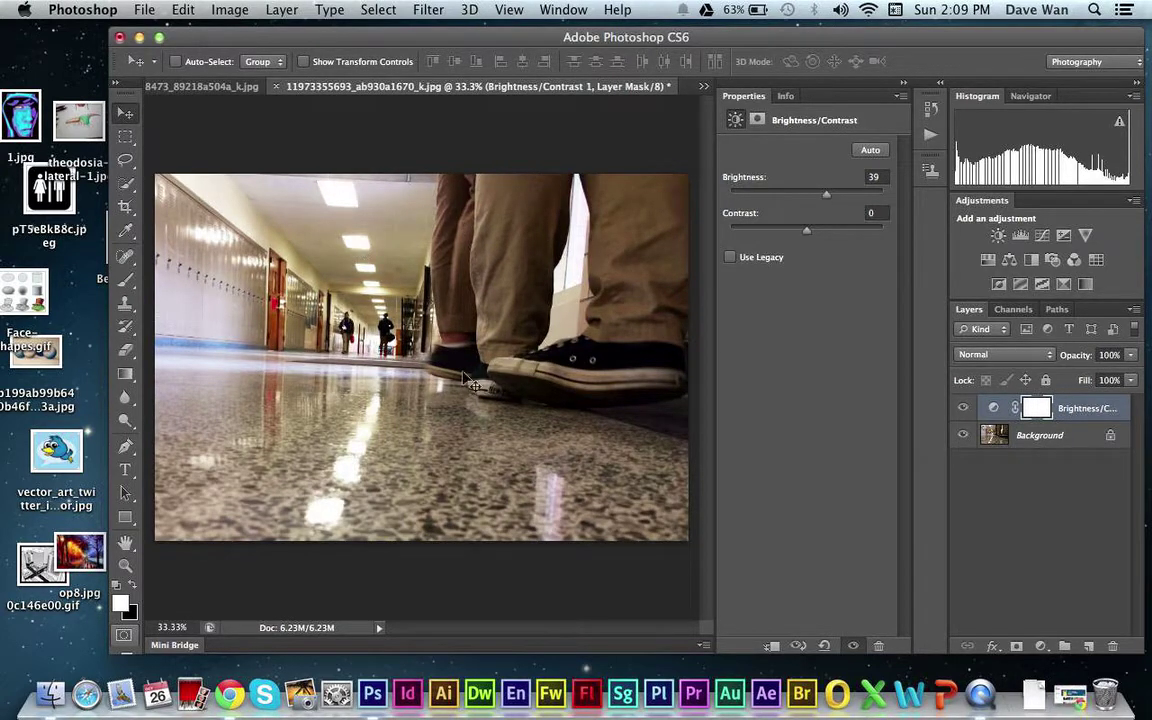
mouse_move(818, 231)
mouse_down()
mouse_move(775, 218)
mouse_move(857, 236)
mouse_move(826, 233)
mouse_up()
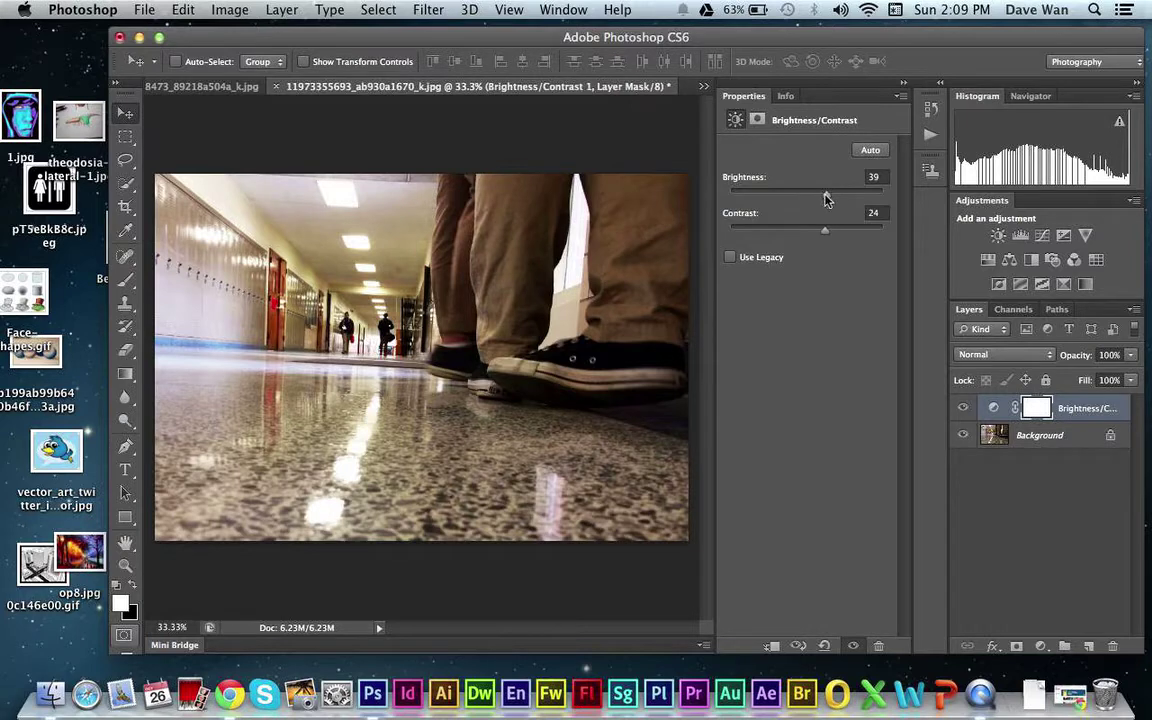
drag(826, 199, 822, 199)
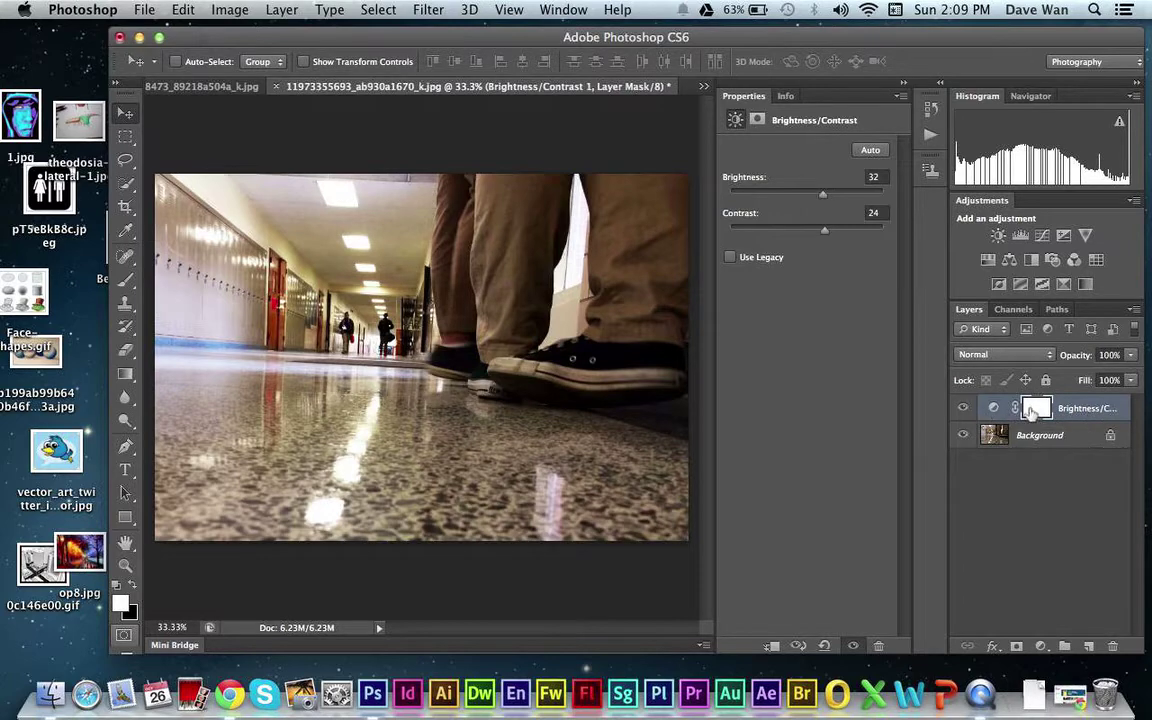
Try a Hue/Saturation adjustment layer with saturation at -100 and at +100, and delete the layer.
click(988, 261)
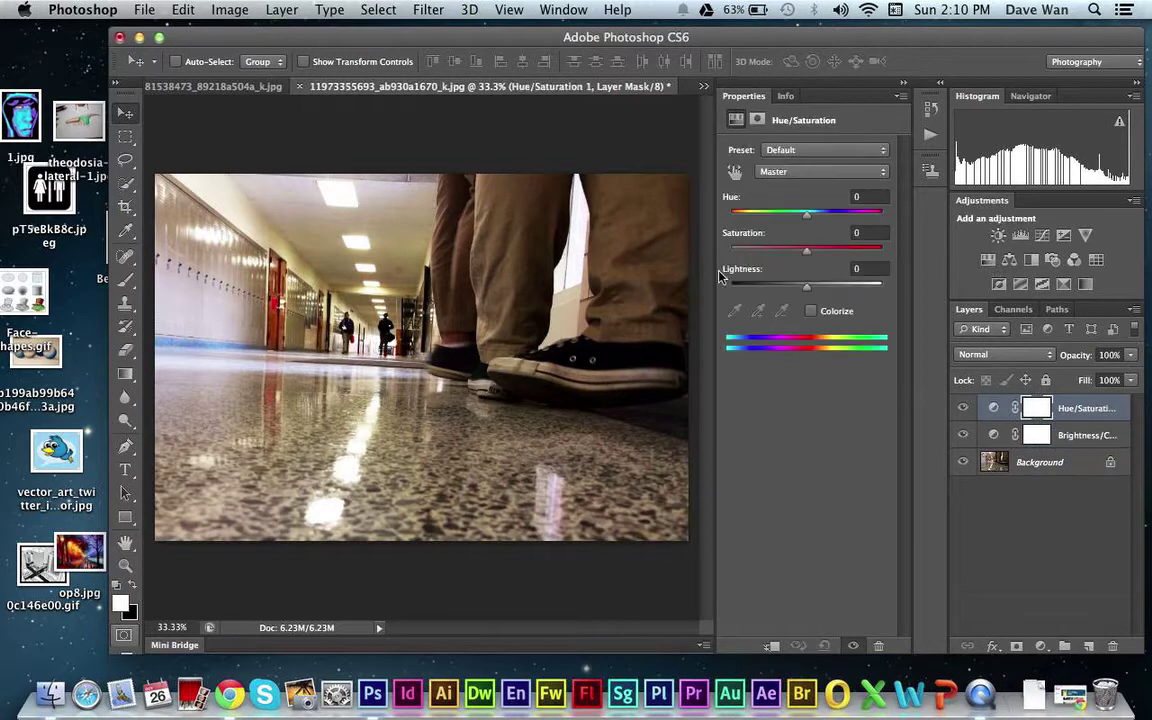
drag(810, 224, 710, 243)
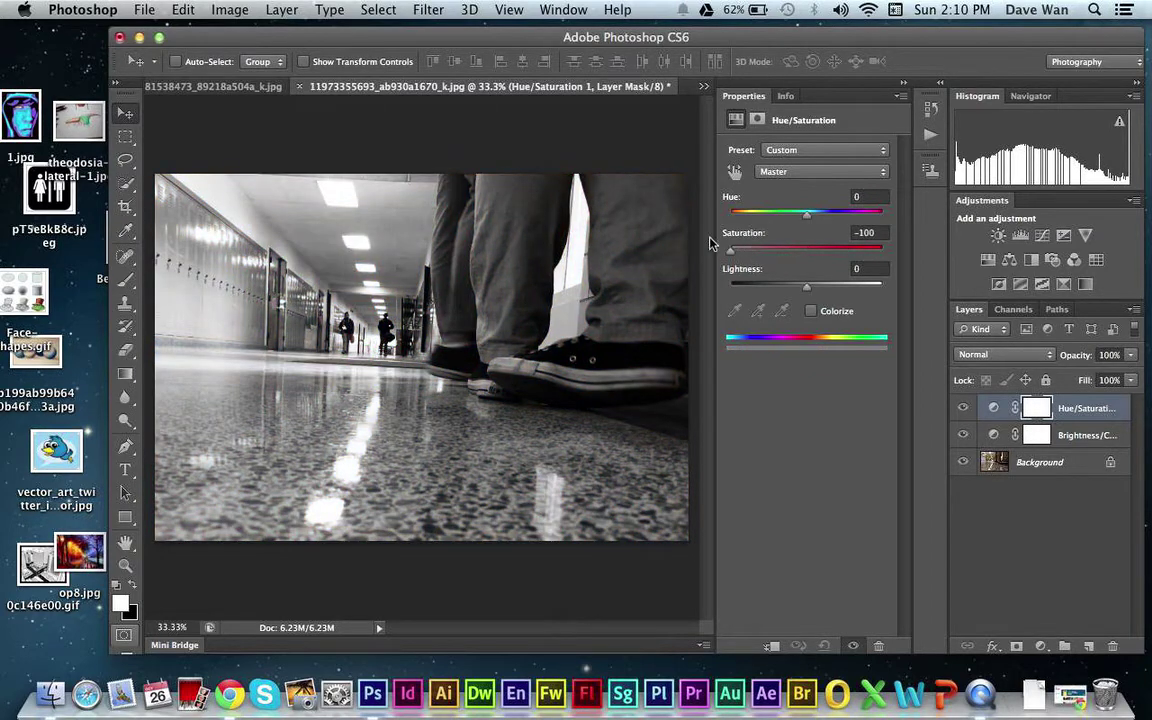
click(803, 251)
drag(804, 249, 898, 280)
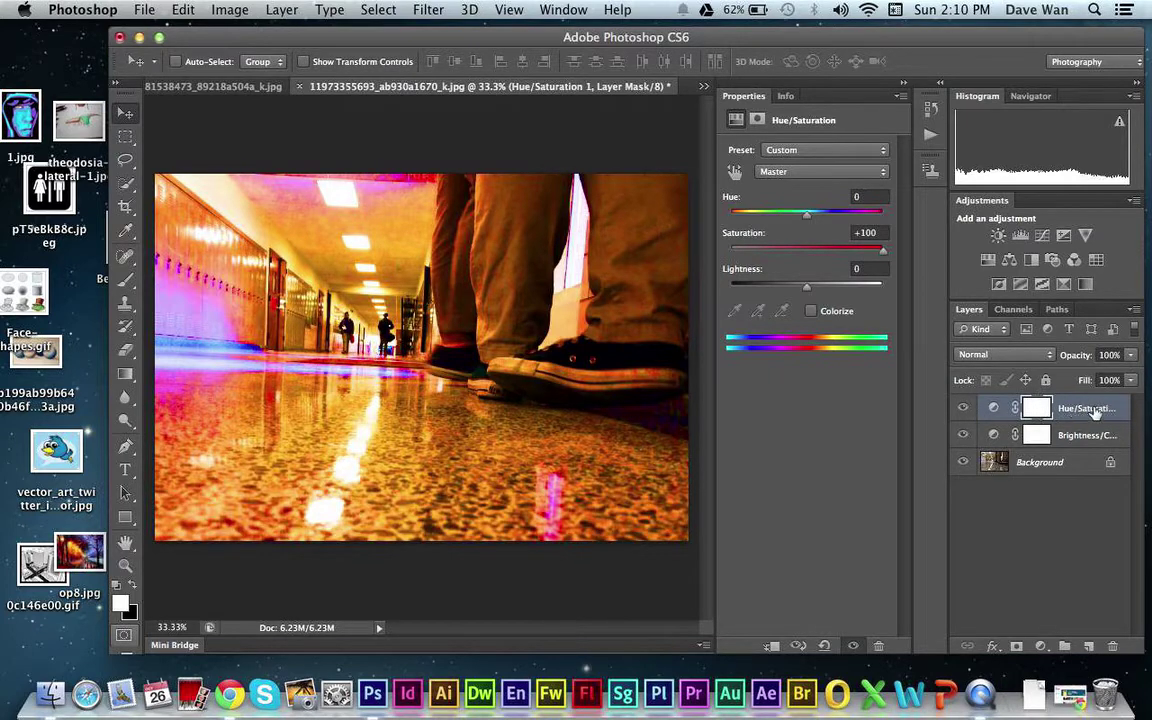
drag(1080, 413, 1112, 645)
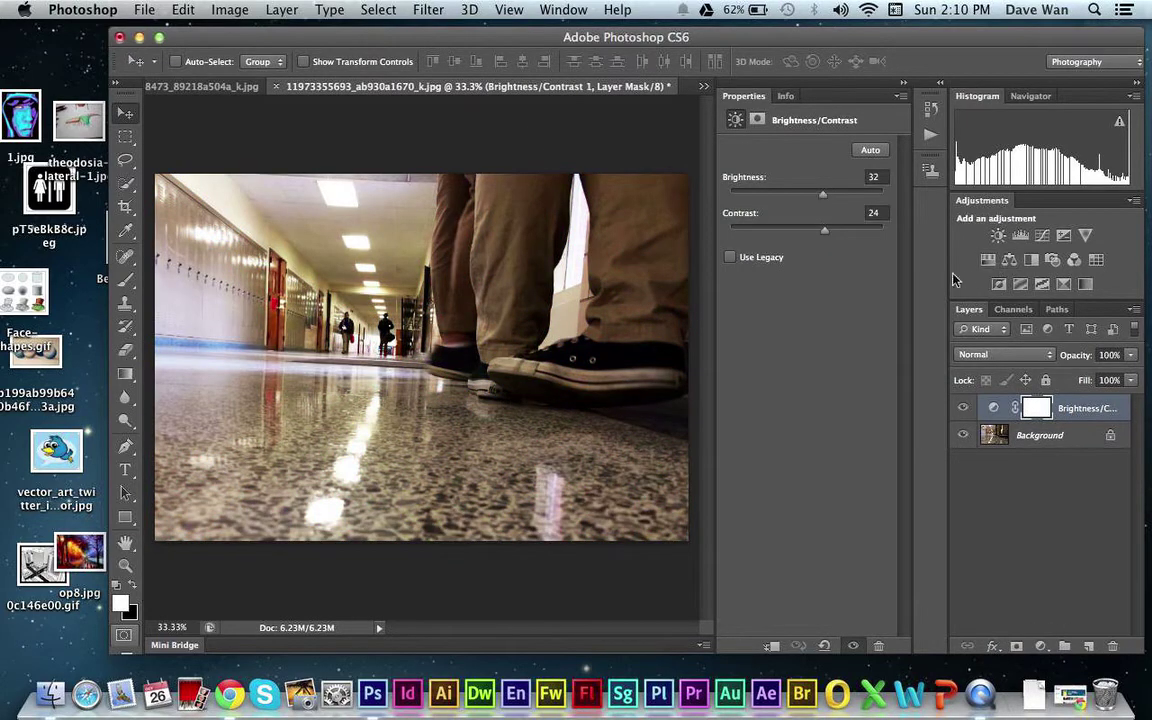
Add a Color Balance adjustment layer with midtones at Cyan–Red +28, Magenta–Green -24 and Yellow–Blue +24.
click(1010, 262)
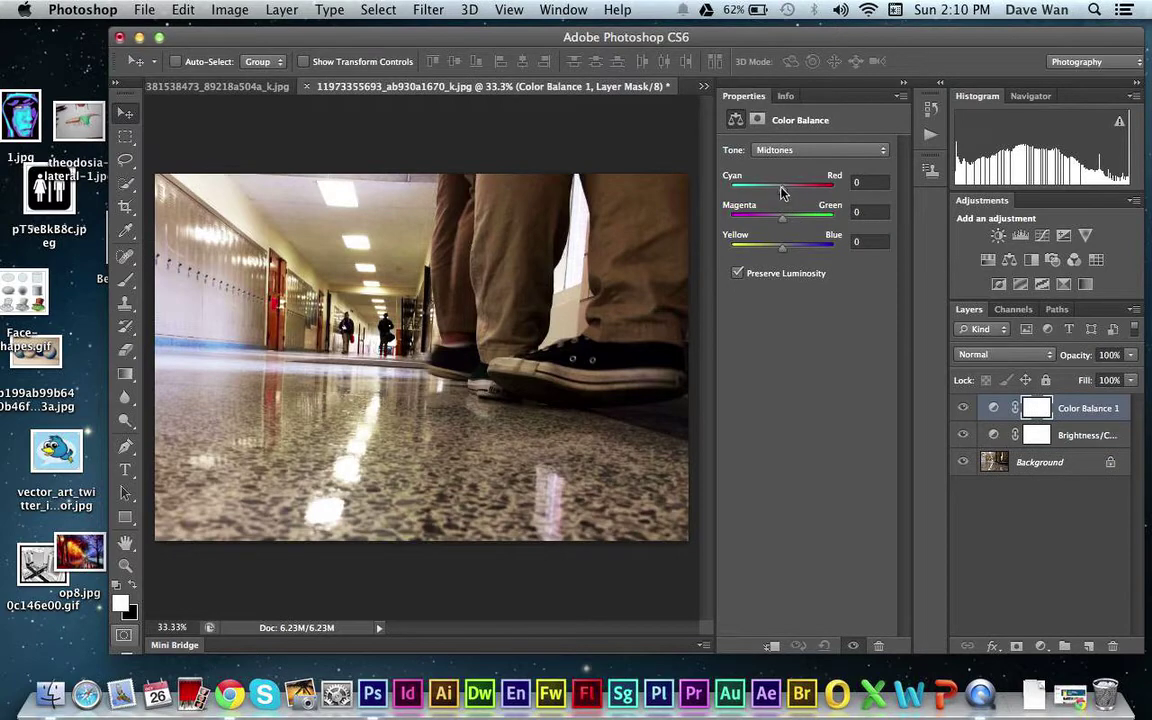
drag(783, 193, 806, 193)
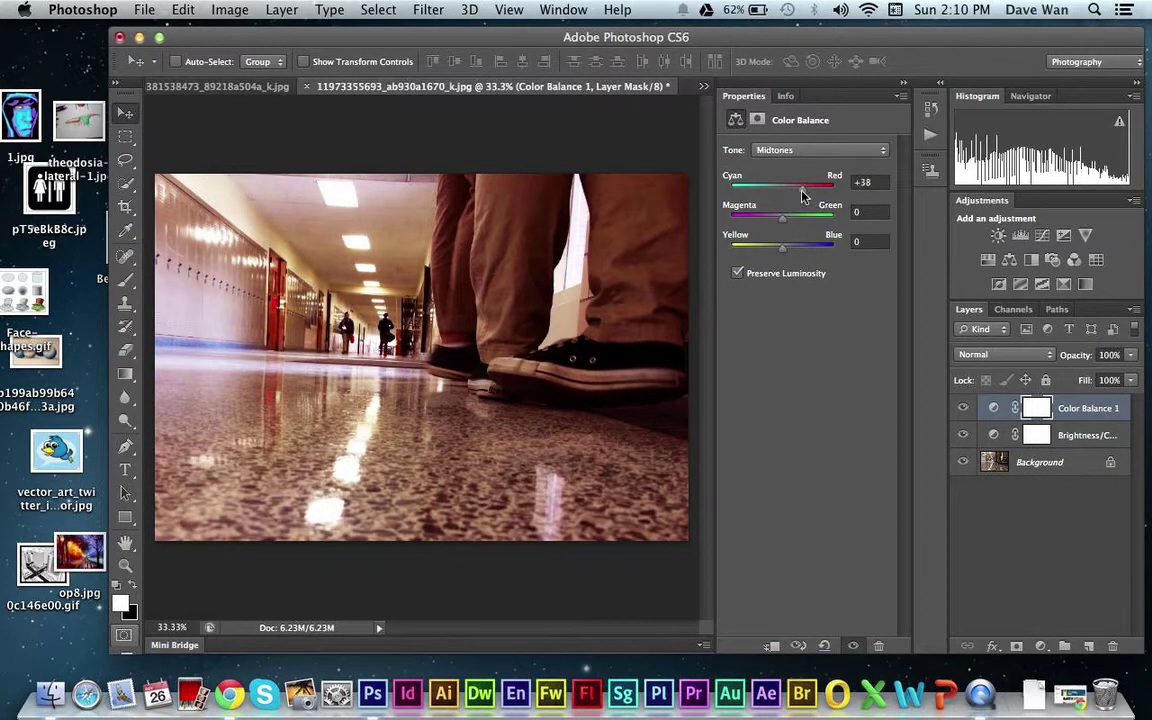
drag(803, 195, 794, 254)
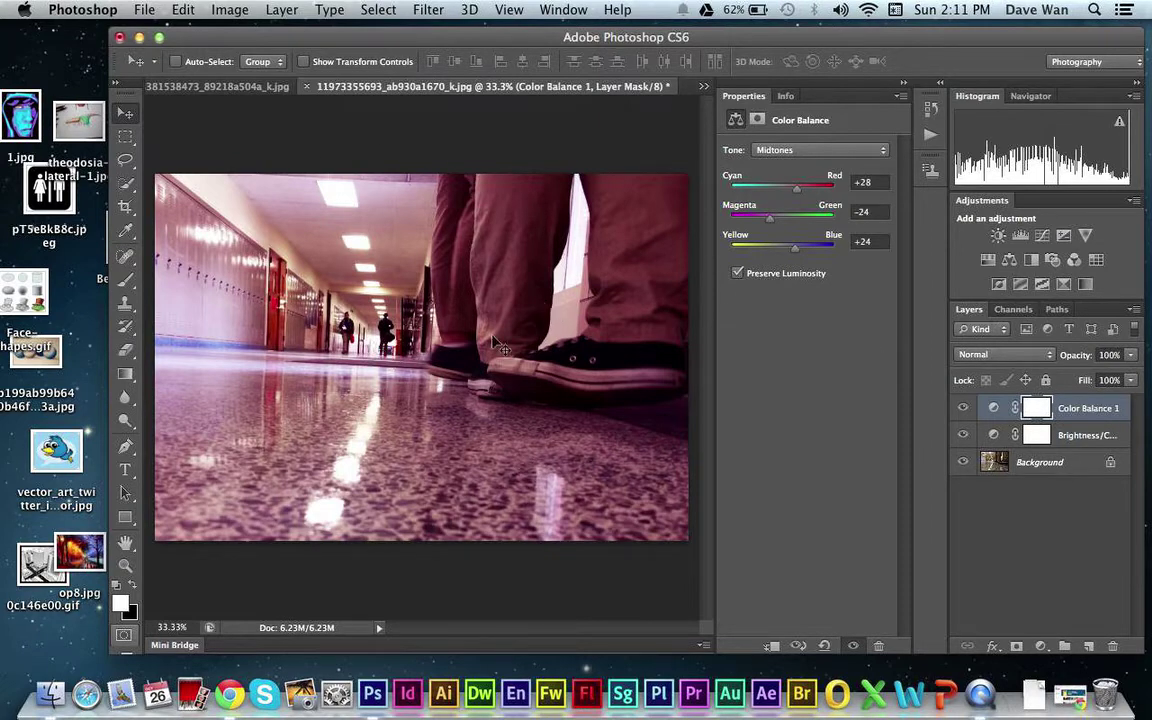
Reduce the Color Balance 1 layer's opacity to 56% and deselect the layer.
click(1131, 355)
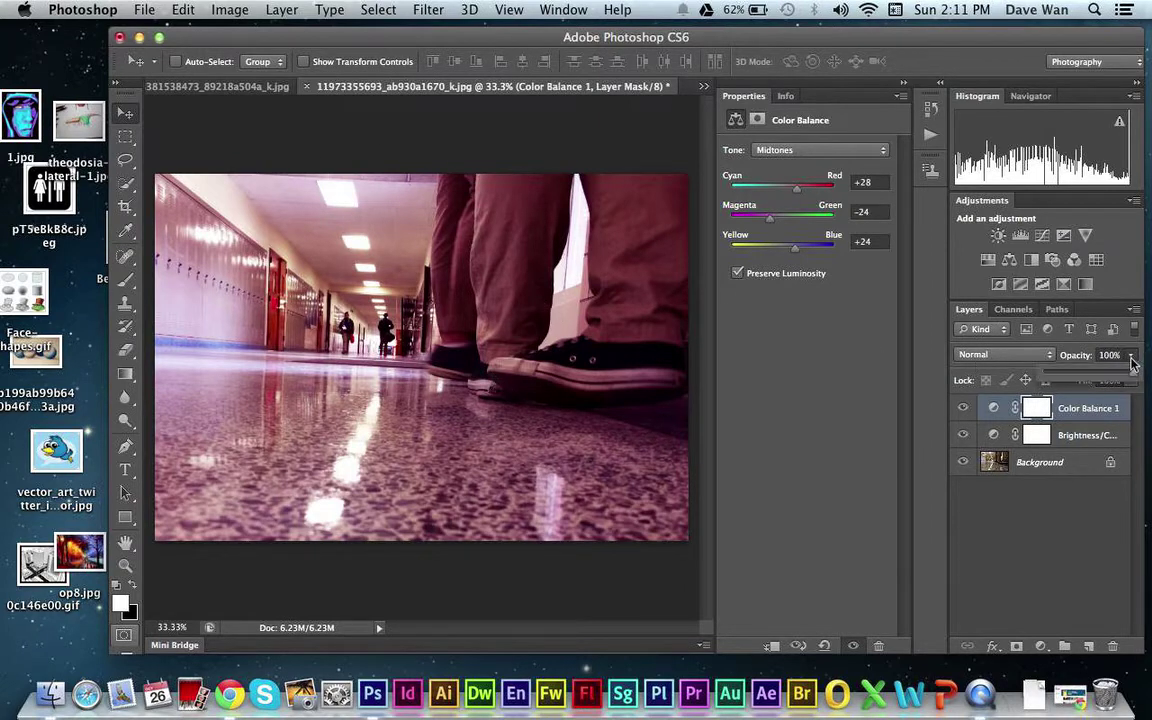
drag(1130, 372, 1107, 380)
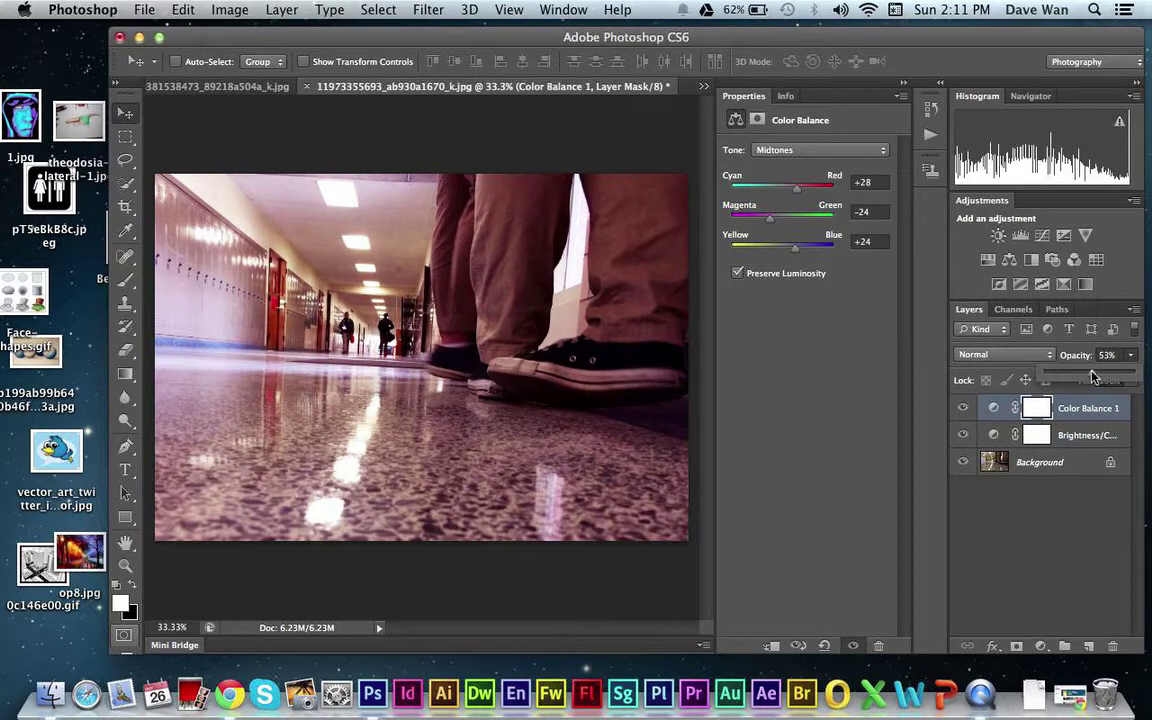
click(1043, 500)
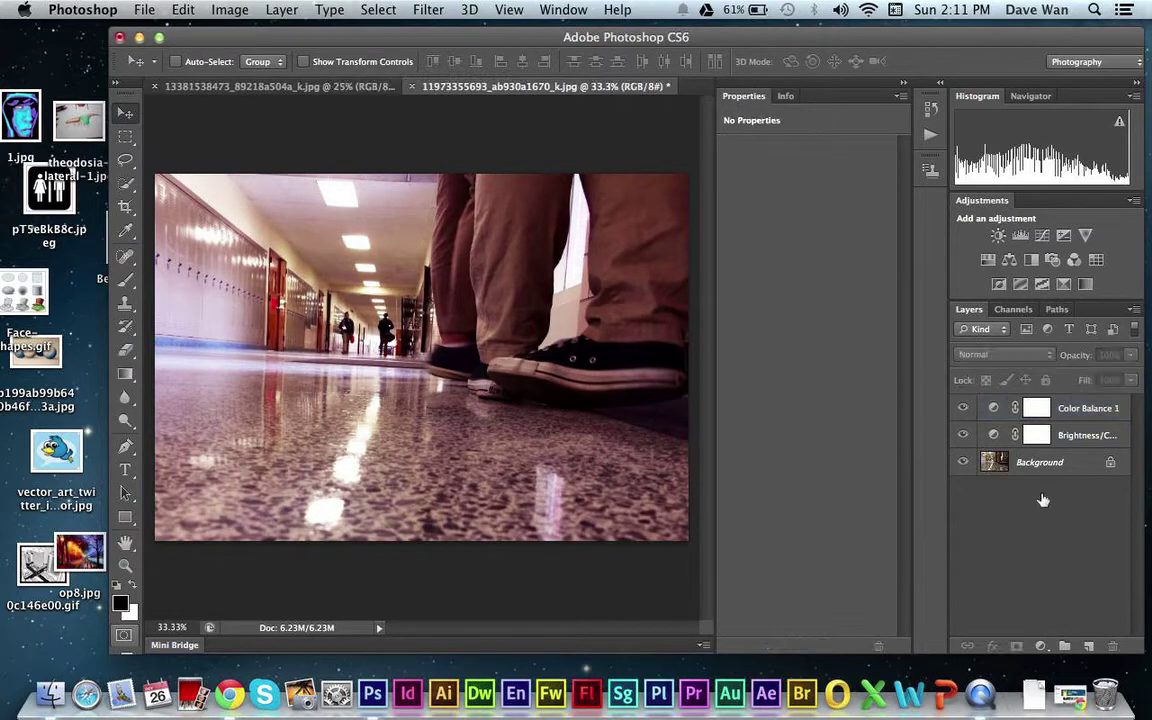
Add a Gradient Map adjustment layer above Color Balance 1 and try the blue-yellow, red-green and violet-orange gradient presets.
click(968, 411)
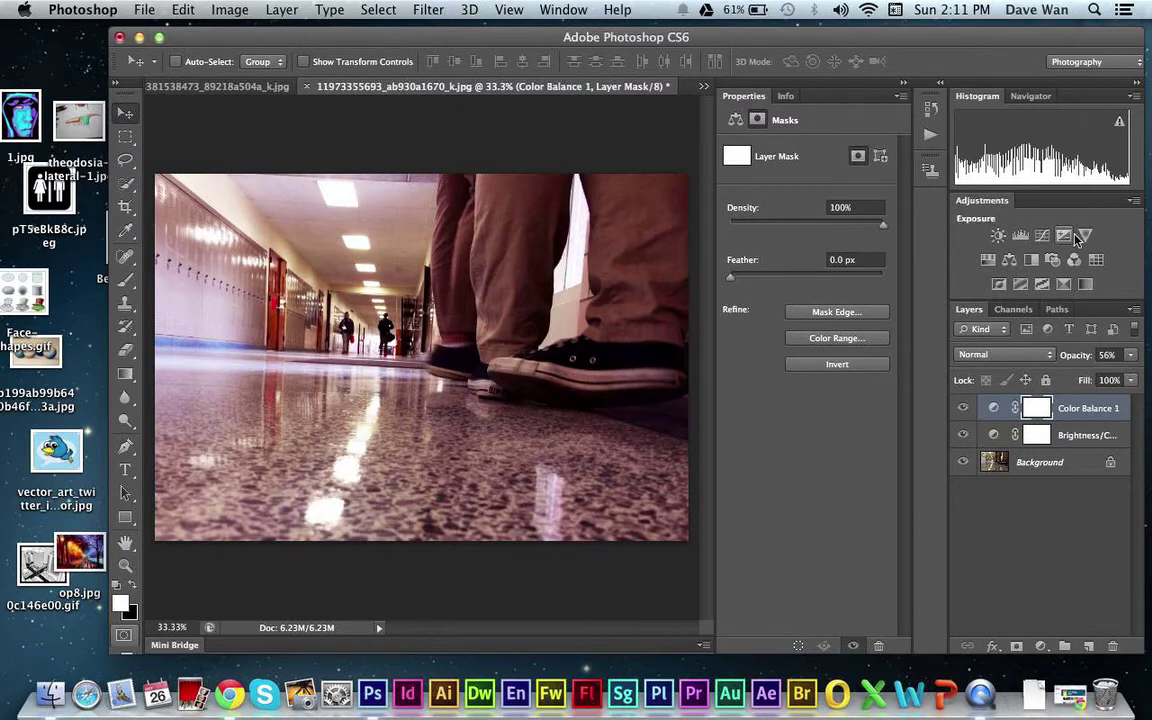
click(1084, 285)
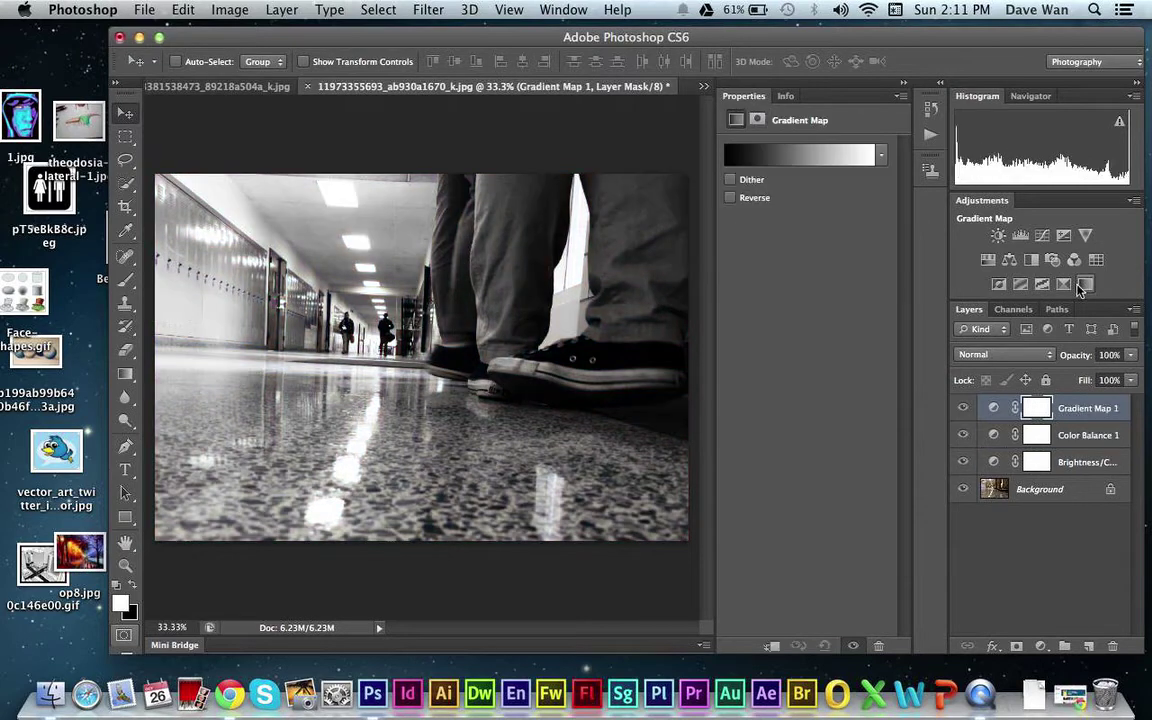
click(881, 157)
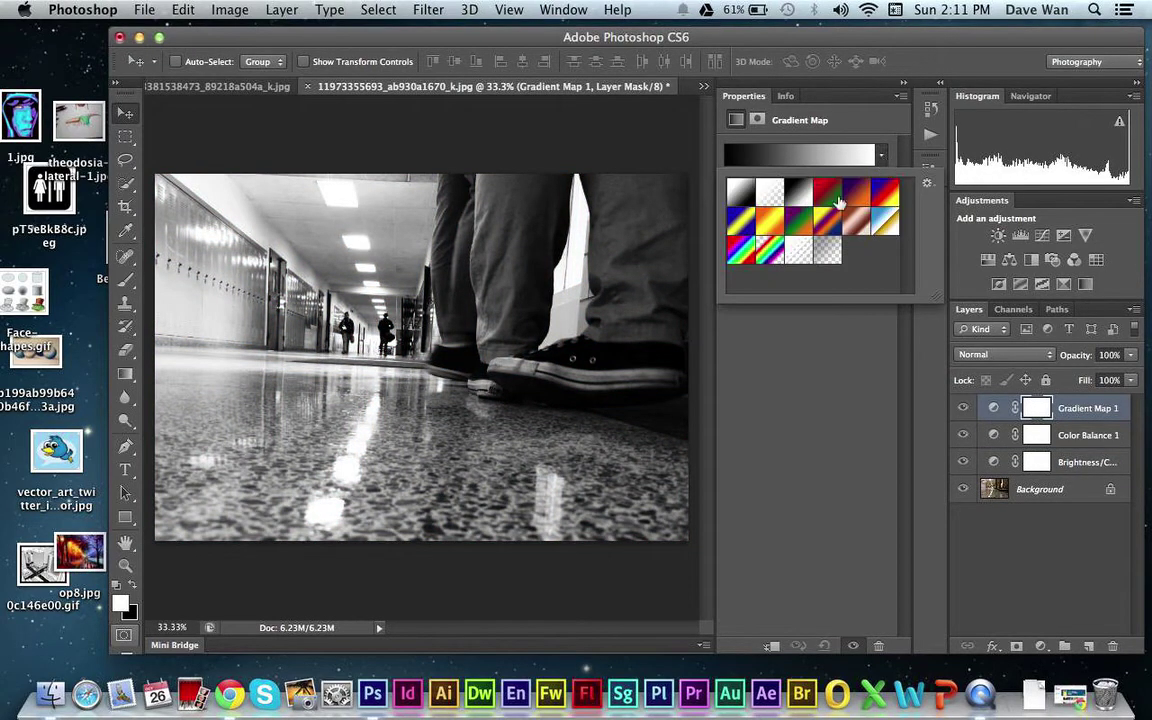
click(739, 221)
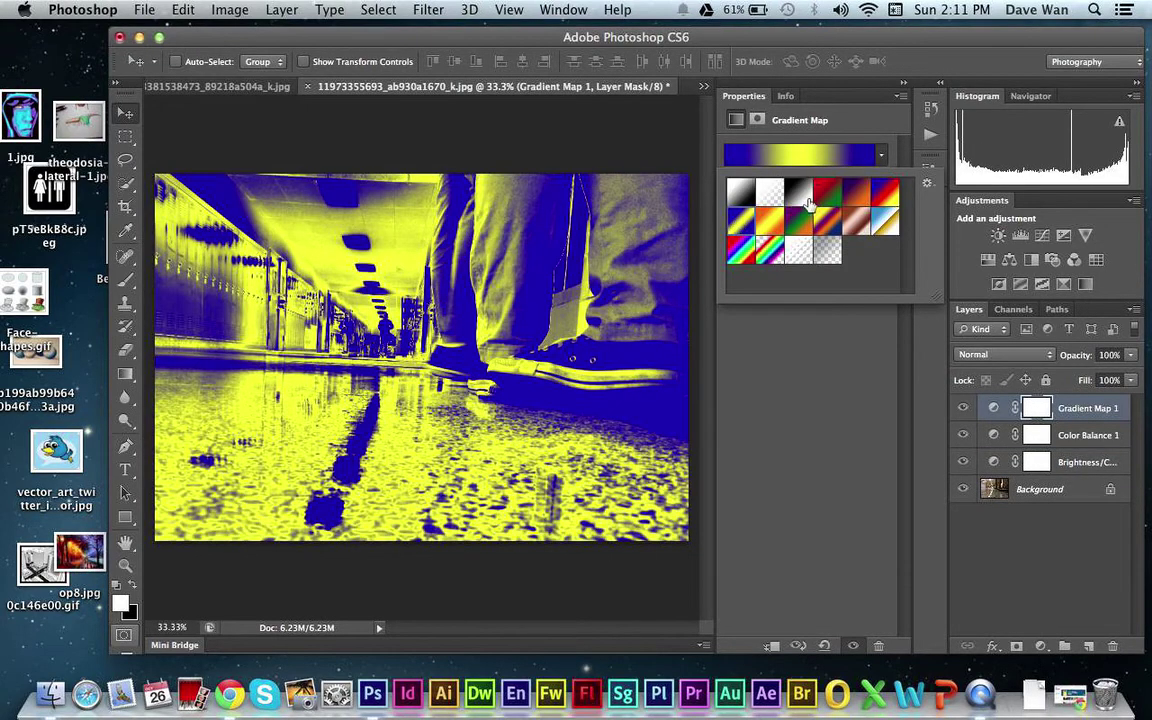
click(738, 190)
click(830, 193)
click(858, 196)
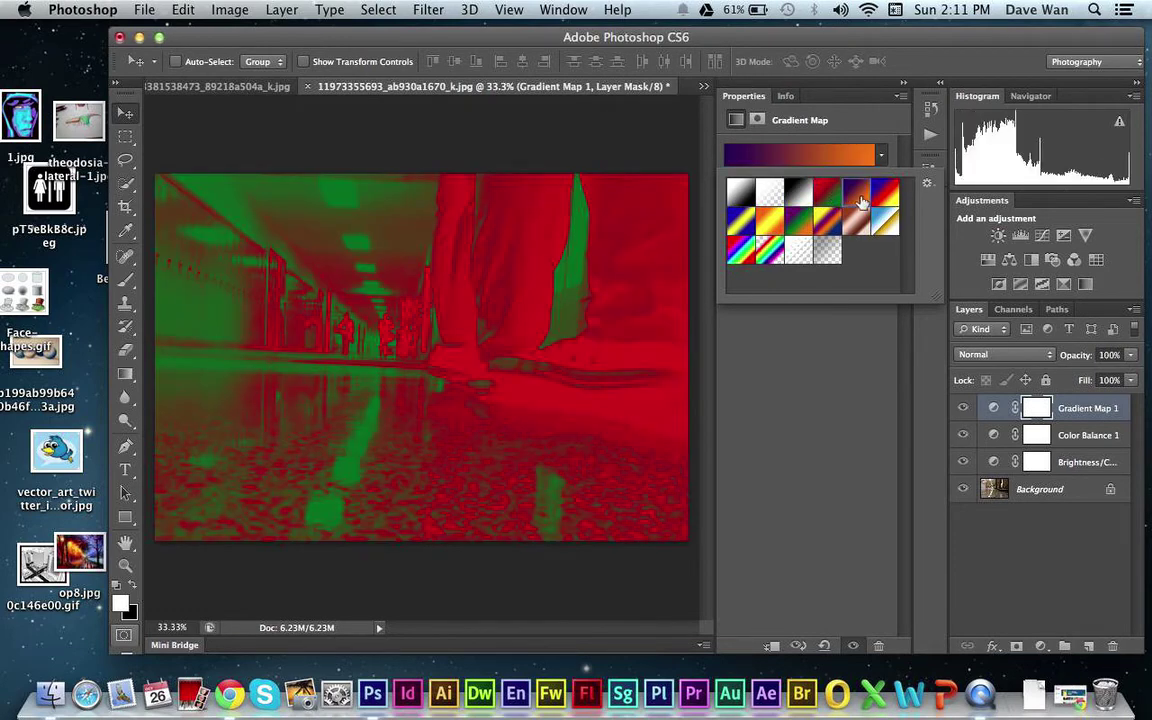
Lower the Gradient Map layer's opacity to about 33%, and delete that layer.
click(1133, 360)
click(1133, 356)
drag(1134, 372, 1076, 377)
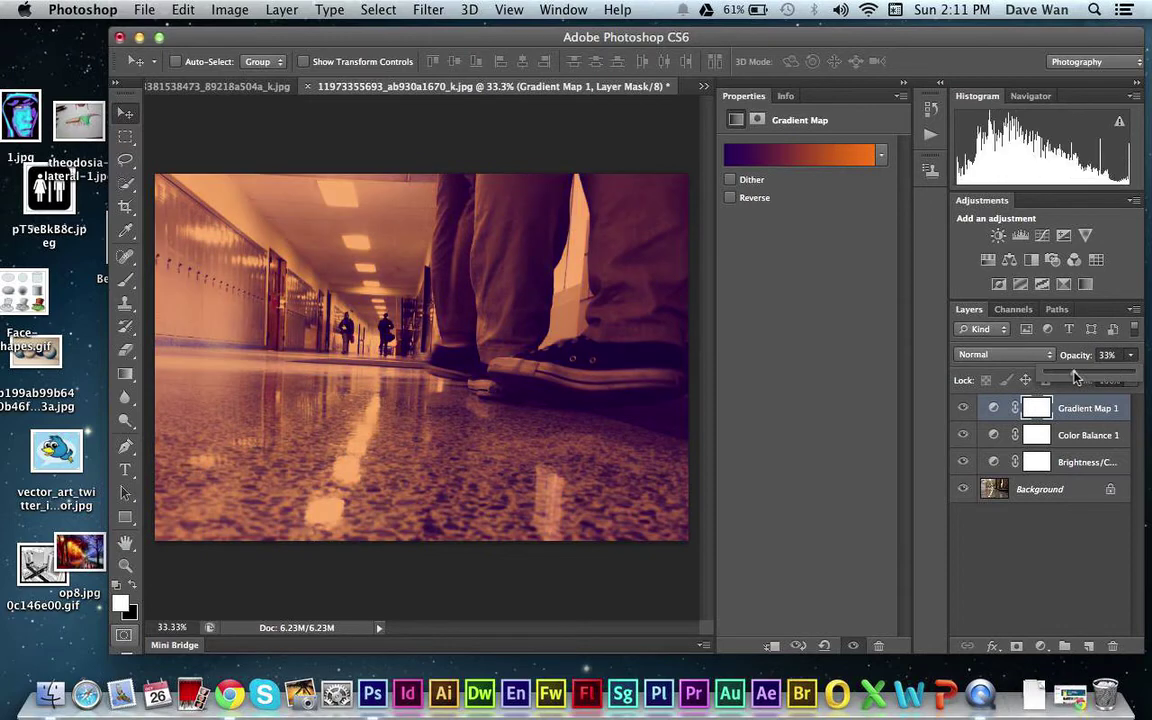
click(1080, 521)
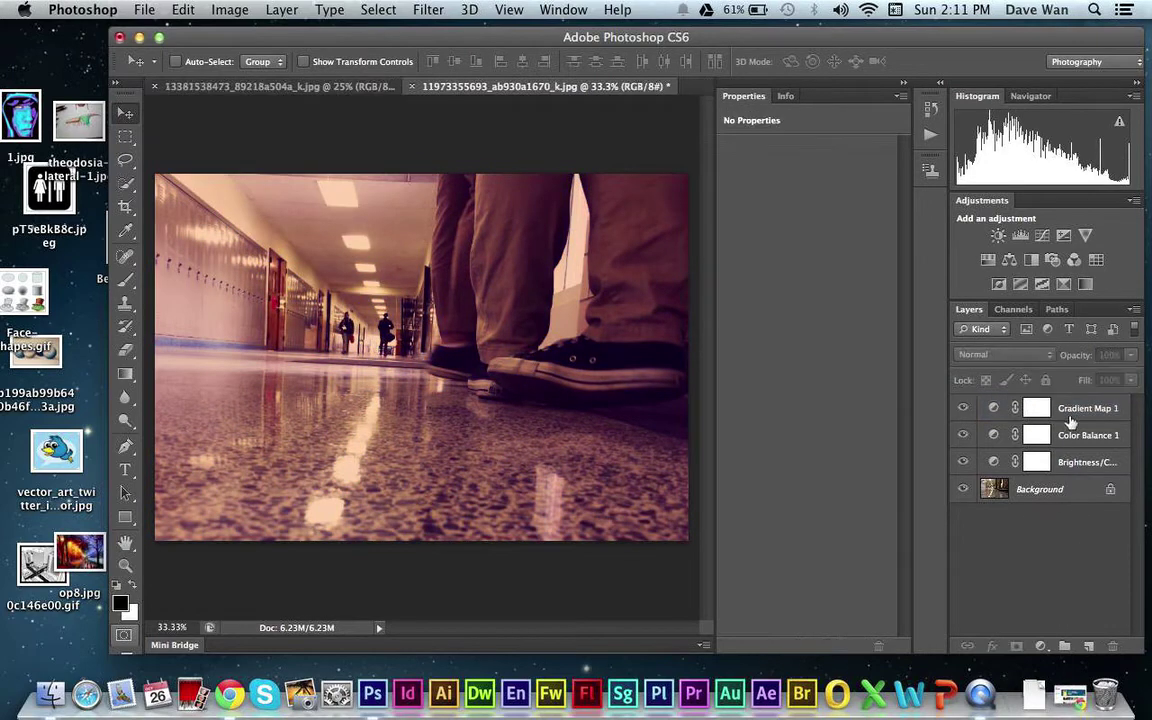
drag(1072, 413, 1112, 645)
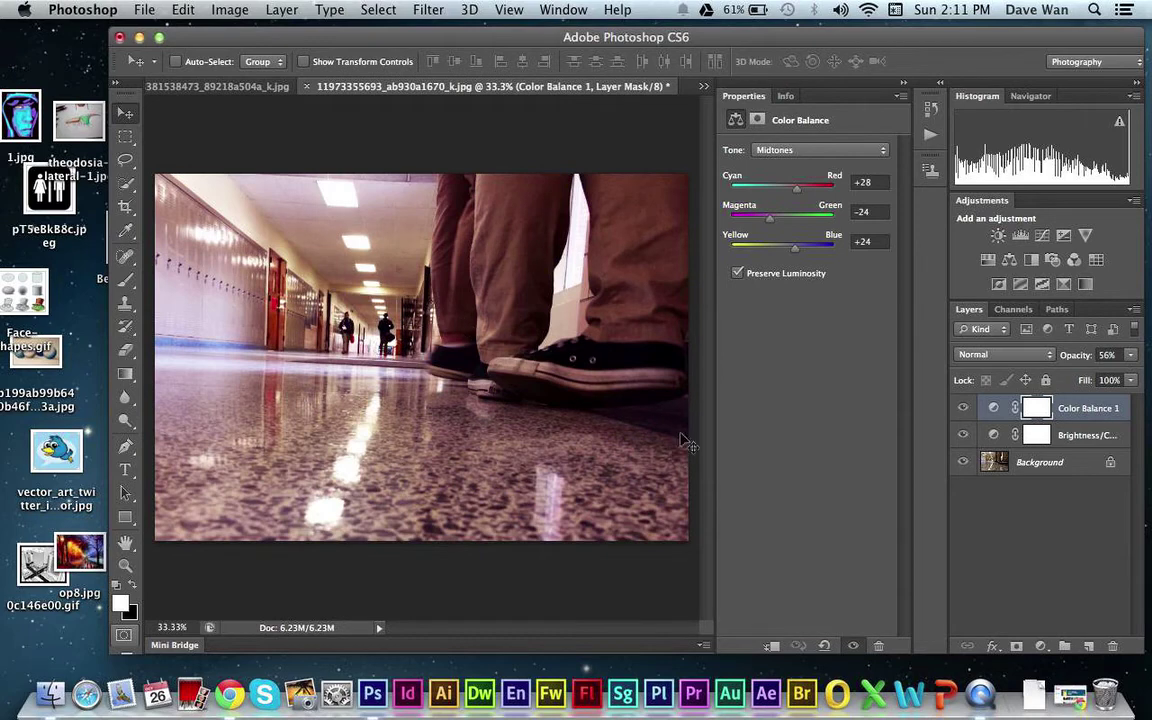
Show the History panel and review the recorded states from opening the file to the last layer deletion.
click(565, 10)
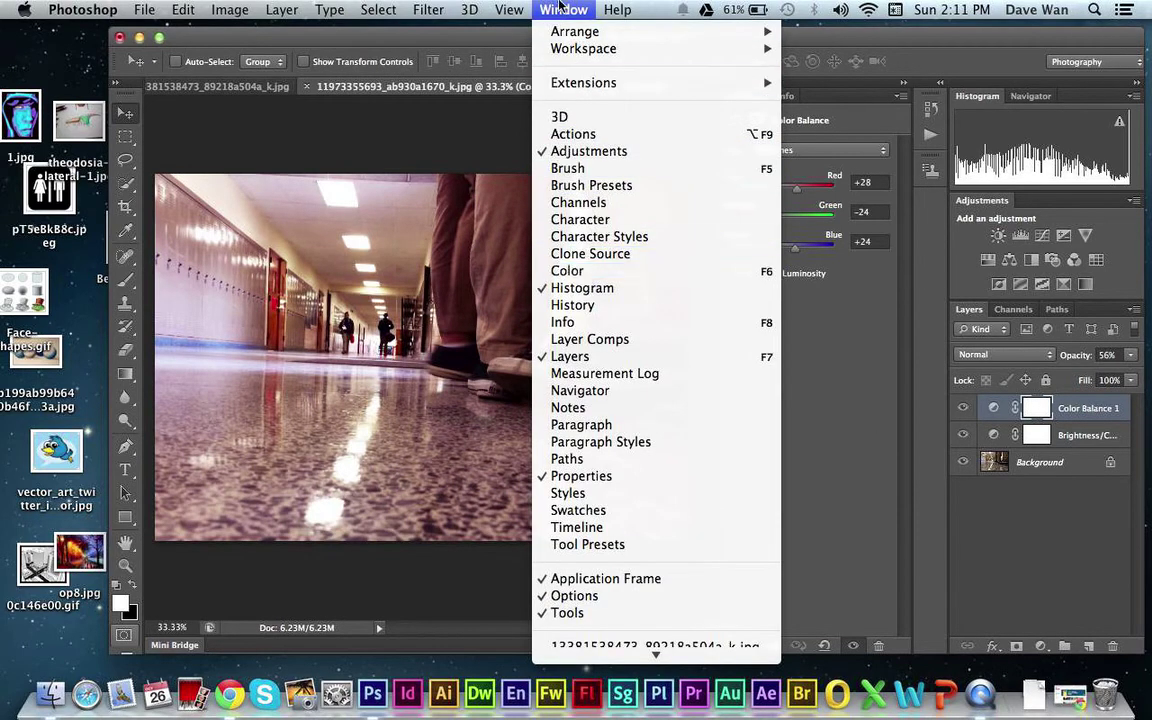
click(574, 305)
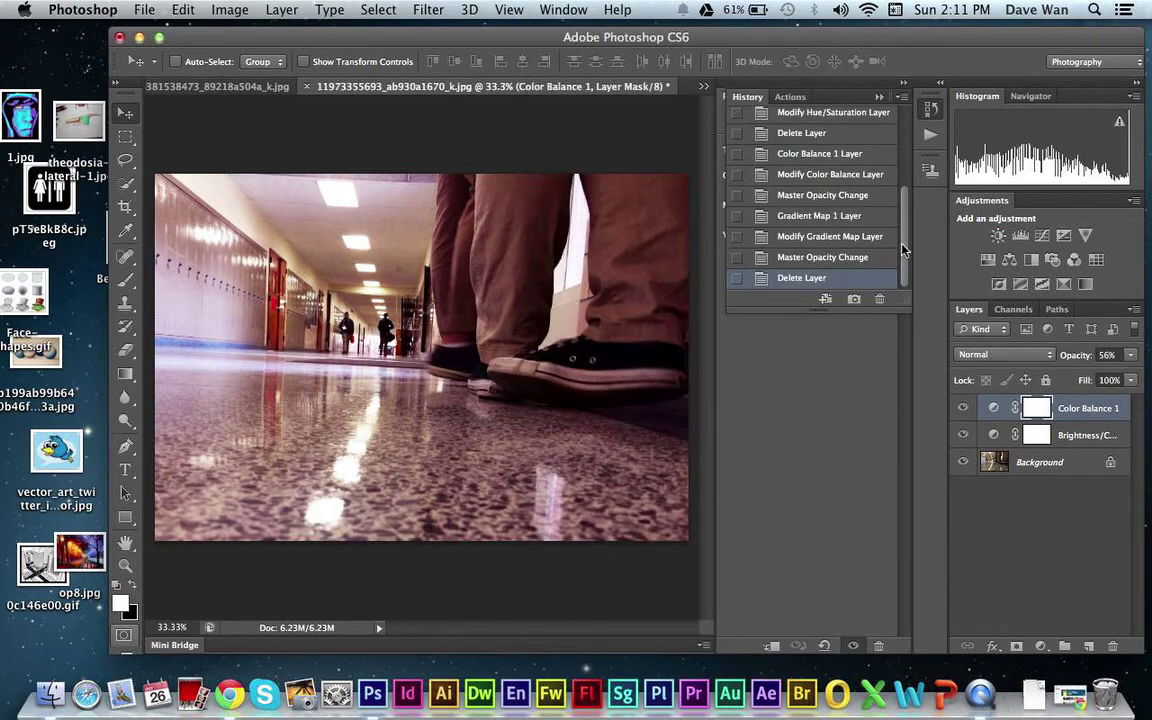
scroll(900, 250, up, 5)
scroll(910, 242, down, 5)
drag(907, 226, 893, 140)
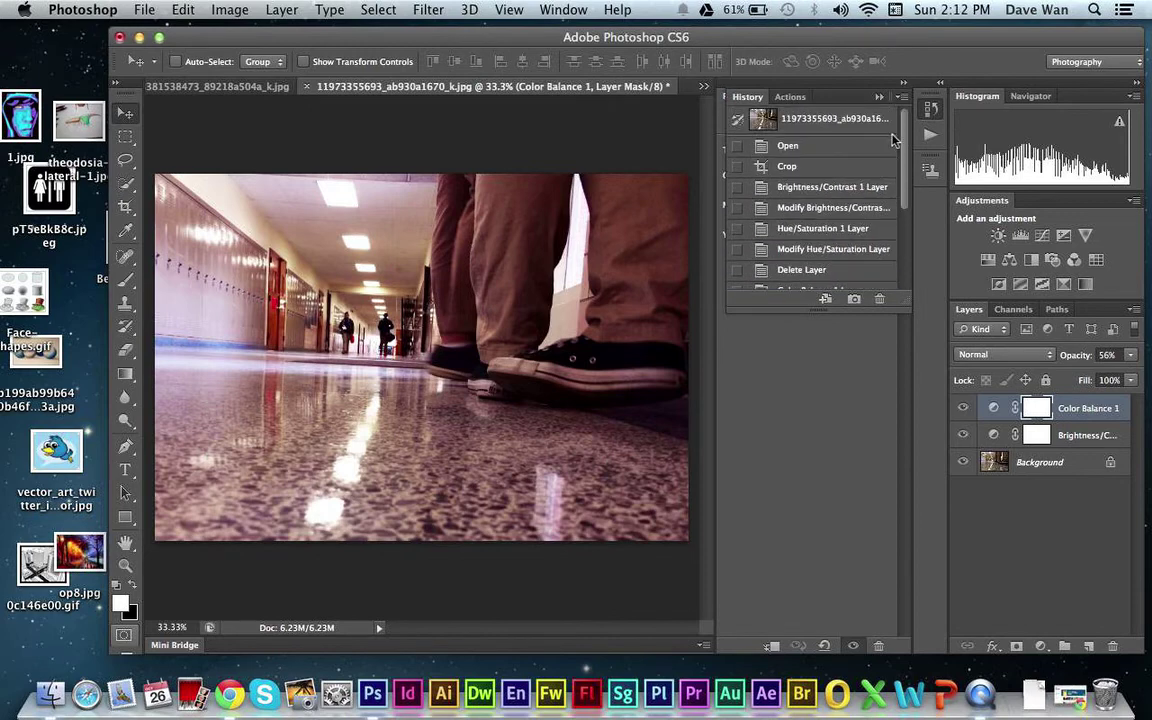
scroll(893, 140, down, 5)
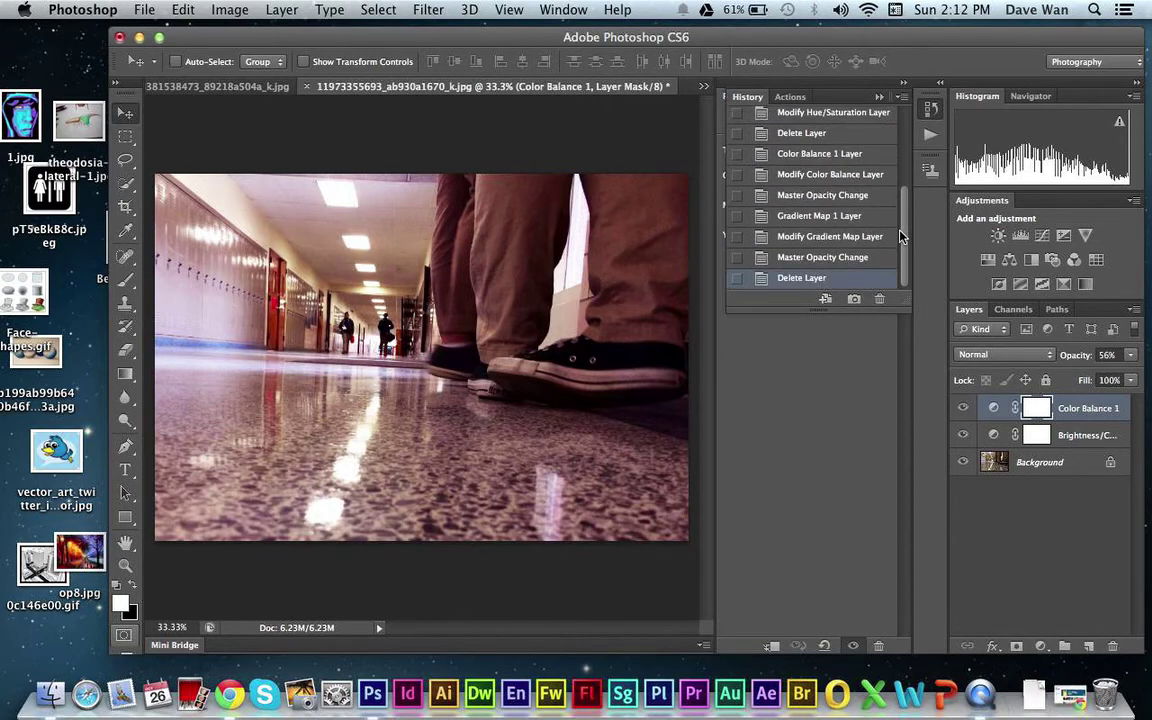
Step the photo back to the Color Balance 1 Layer history state and further back to the Crop state.
click(816, 156)
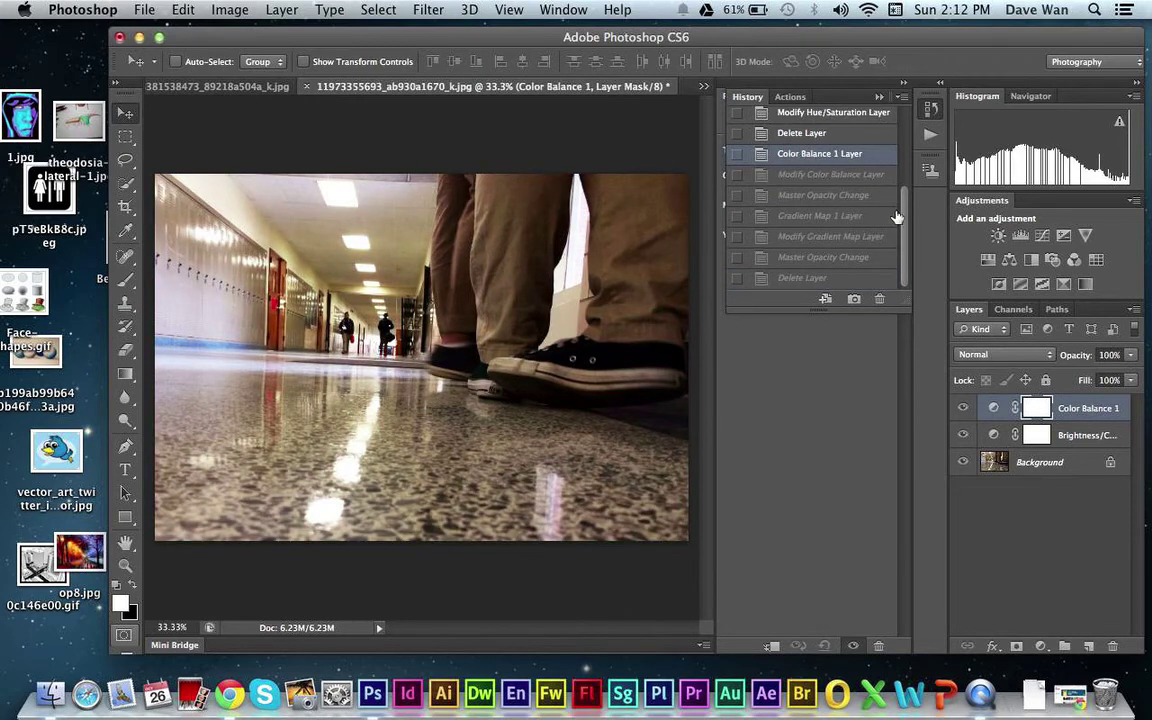
scroll(812, 189, up, 5)
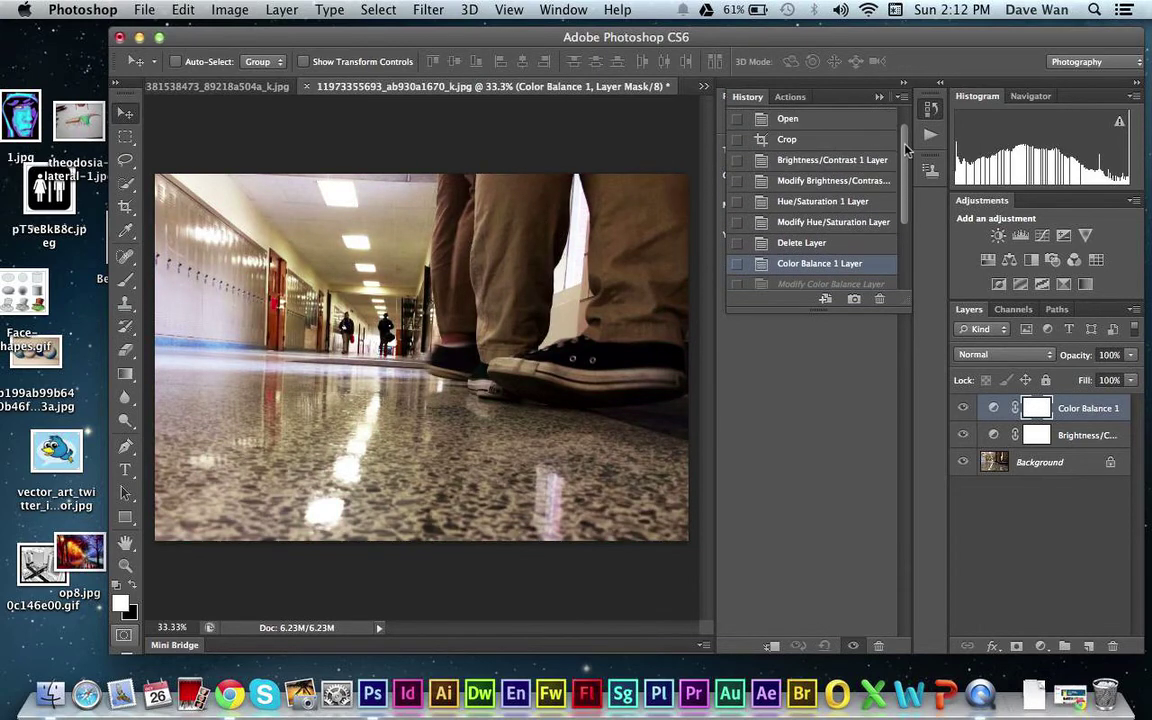
click(842, 145)
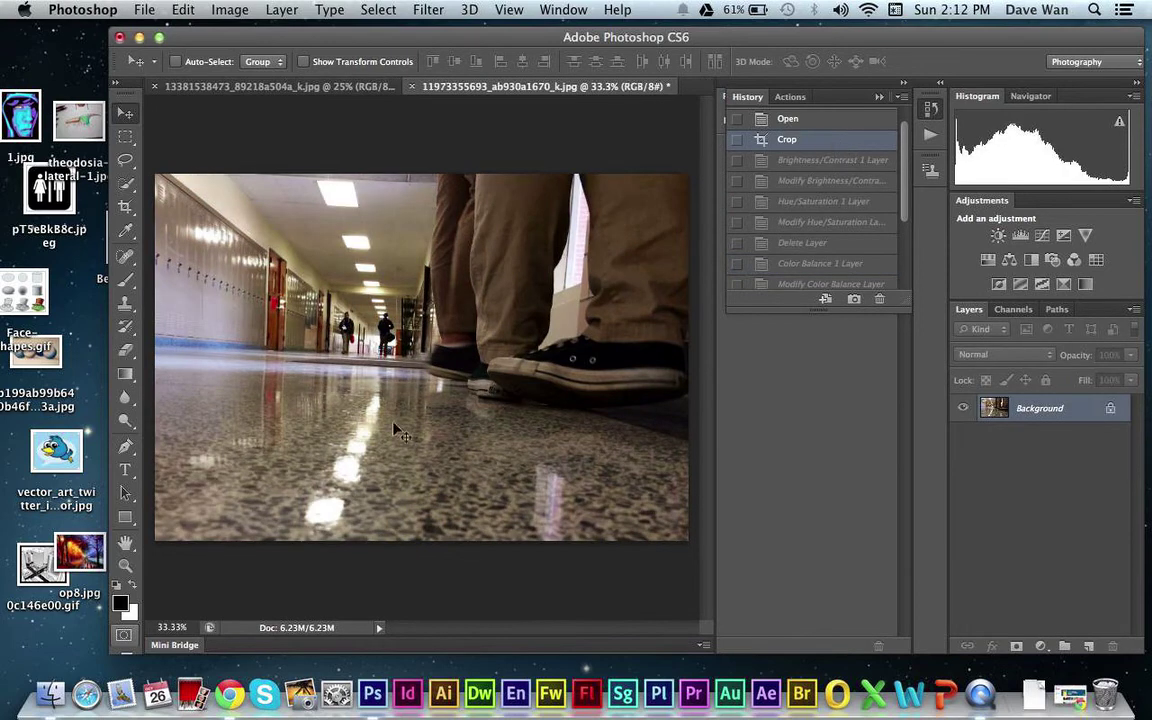
Return the photo to its most recent history state, the last Delete Layer entry.
drag(909, 173, 929, 277)
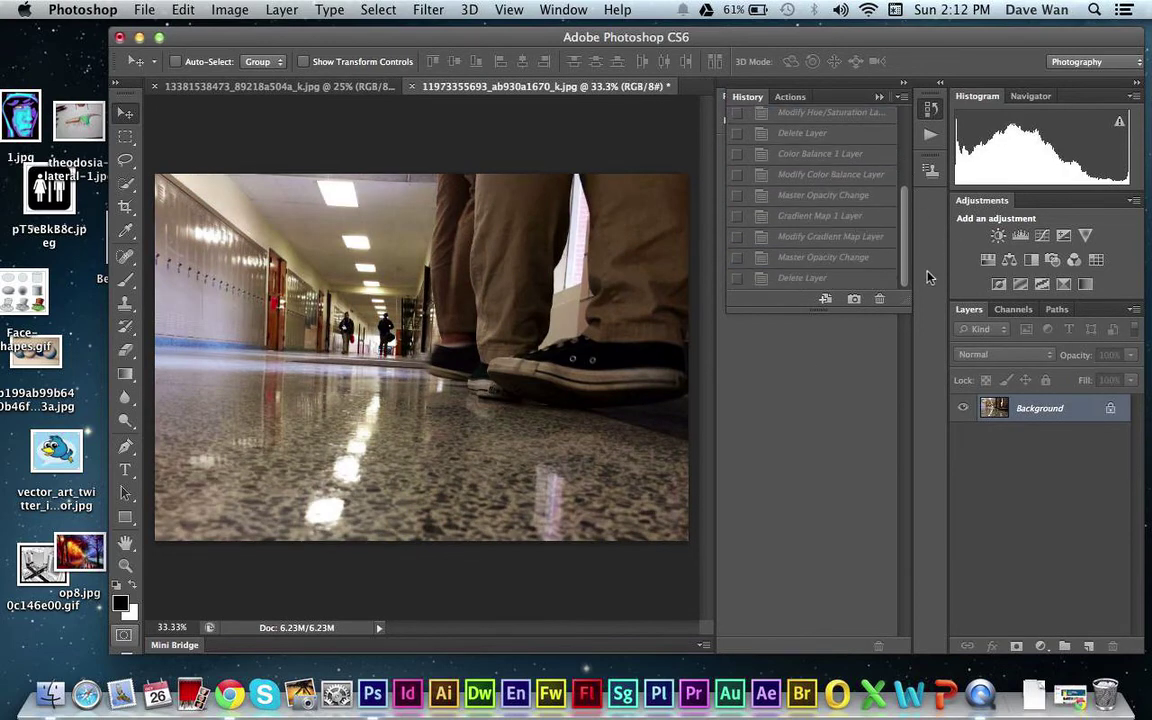
scroll(905, 260, up, 10)
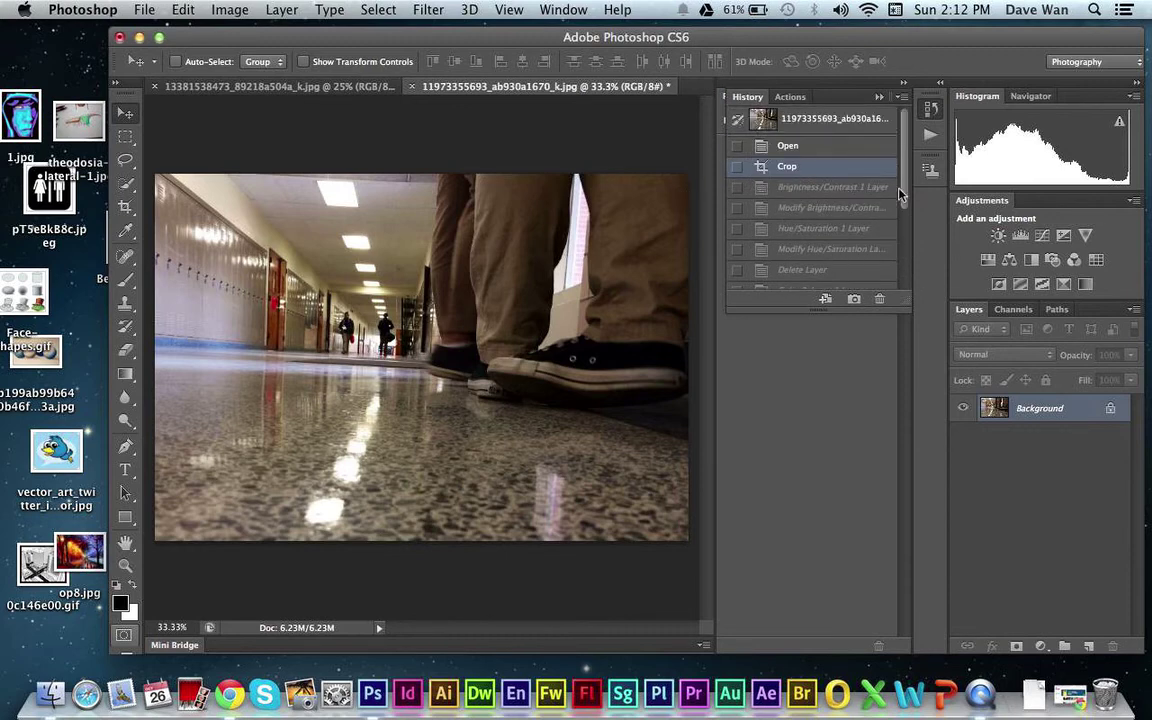
drag(905, 160, 908, 296)
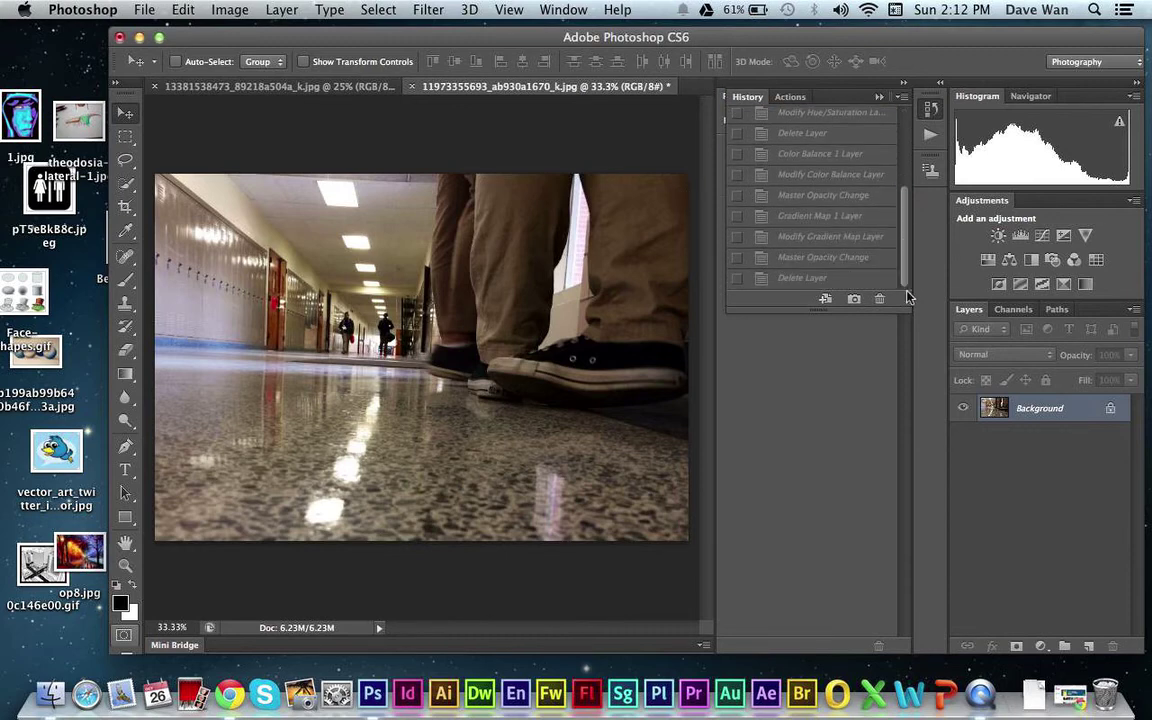
click(846, 283)
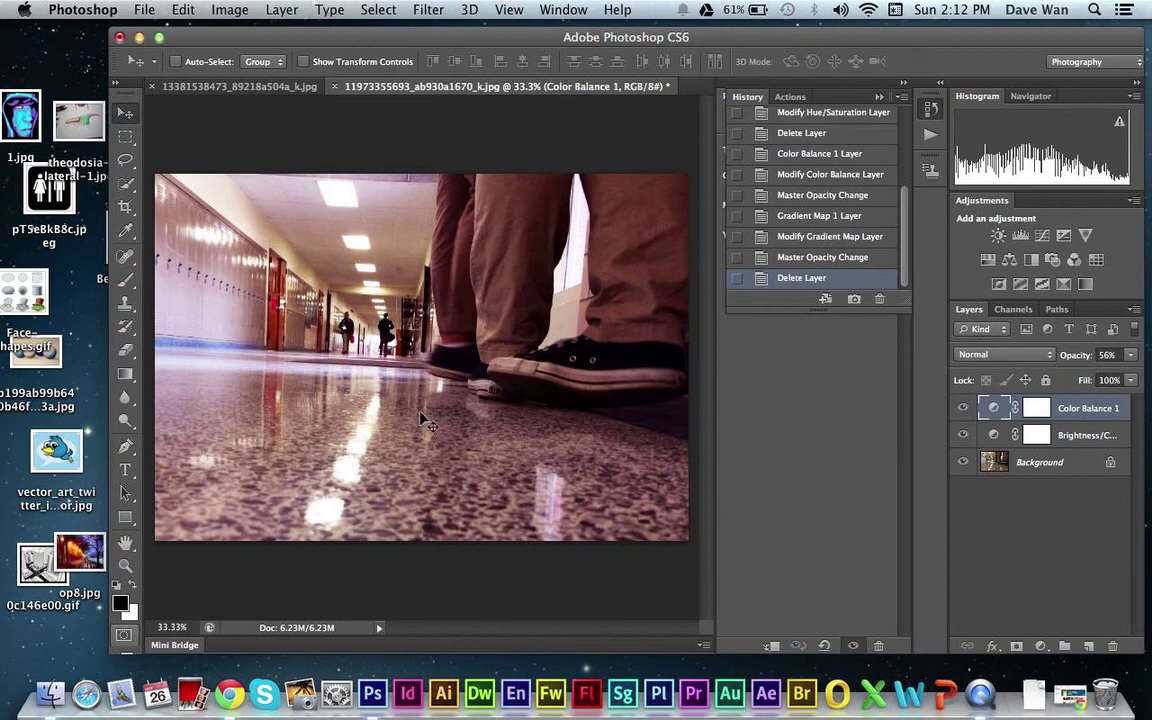